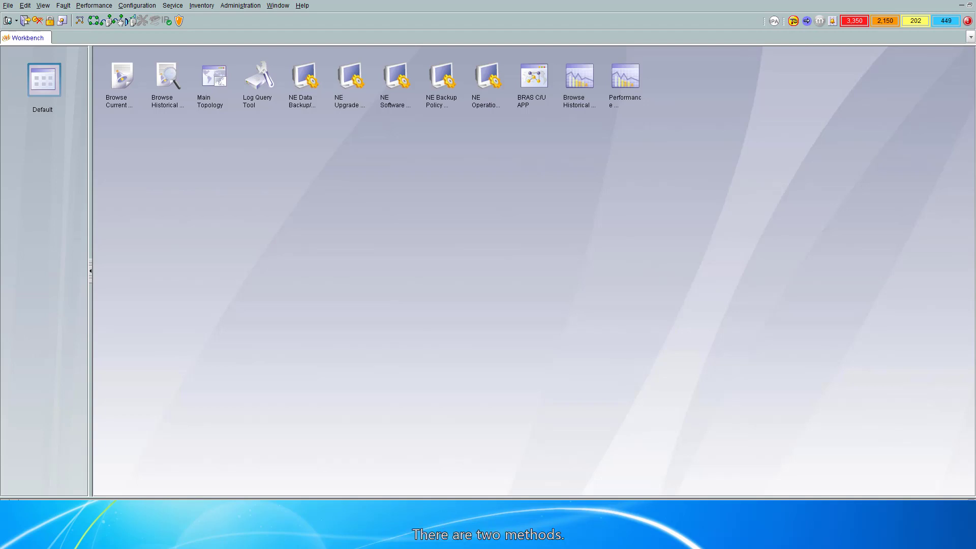
# Step: Open Fiber Doctor's fiber detection view from Configuration > WDM Optical Management
pyautogui.click(140, 9)
pyautogui.moveTo(156, 66)
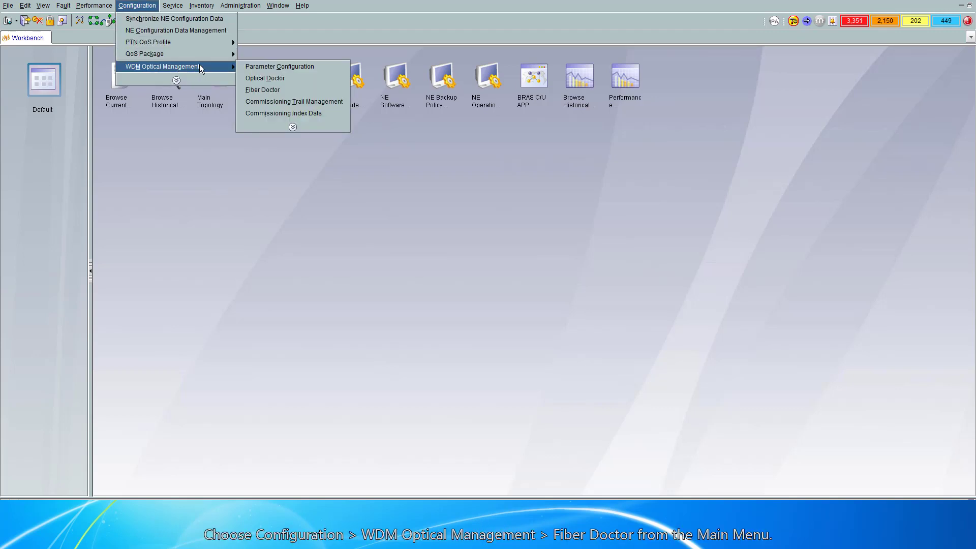
pyautogui.click(273, 90)
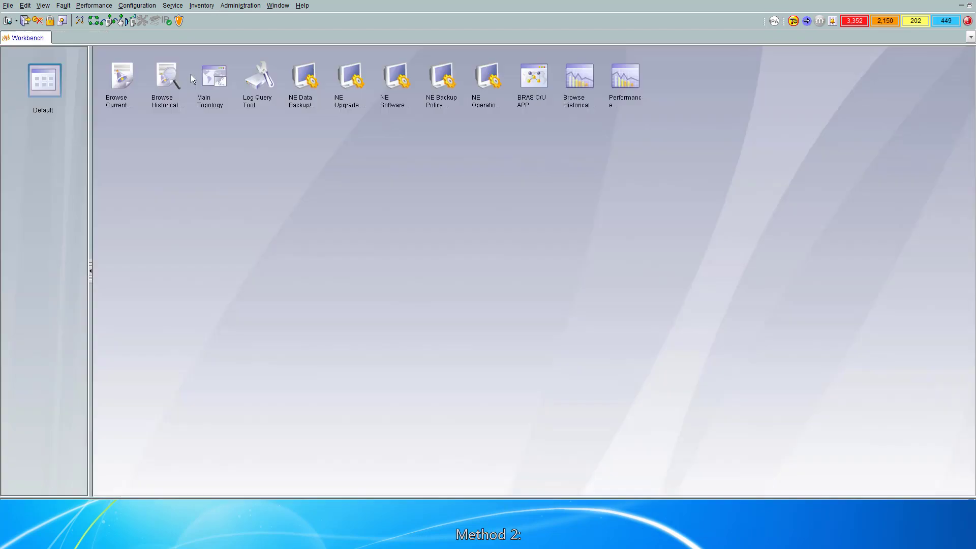
# Step: In Main Topology, run Detect Fiber Quality on the fiber link between two NEs
pyautogui.click(213, 77)
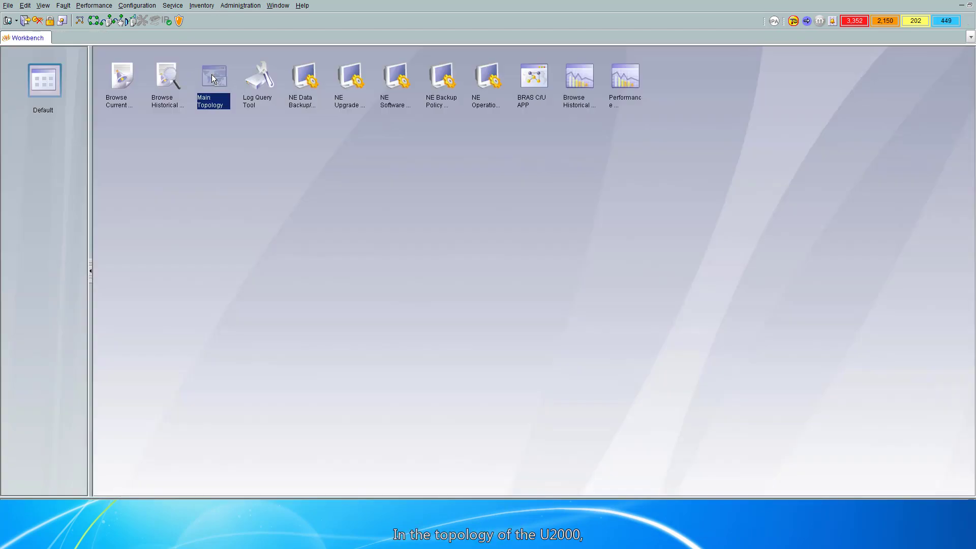
pyautogui.doubleClick(212, 76)
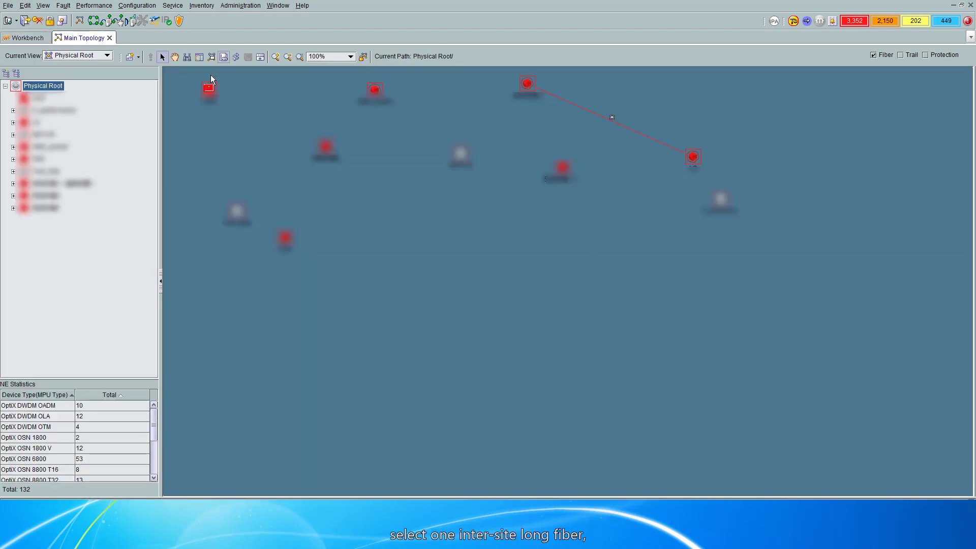
pyautogui.click(607, 118)
pyautogui.rightClick(606, 118)
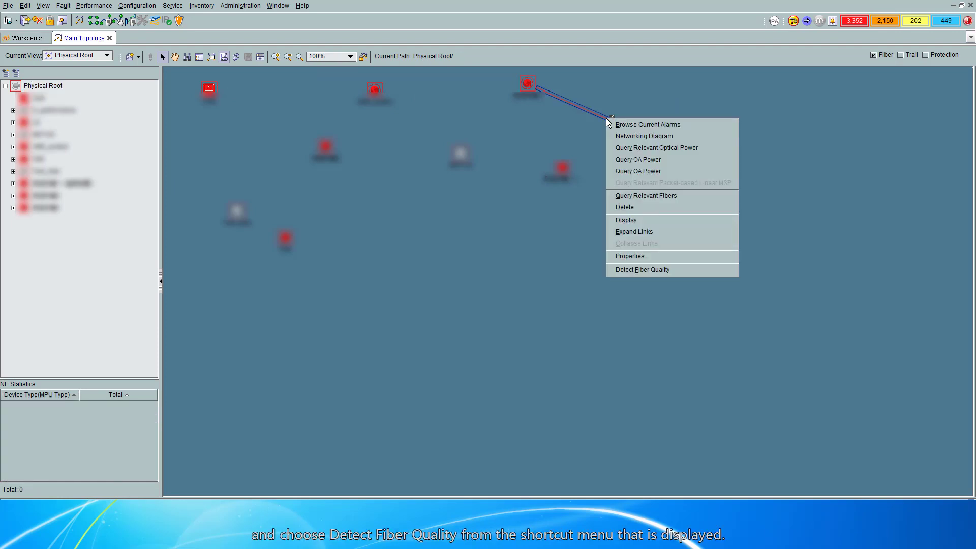
pyautogui.click(641, 269)
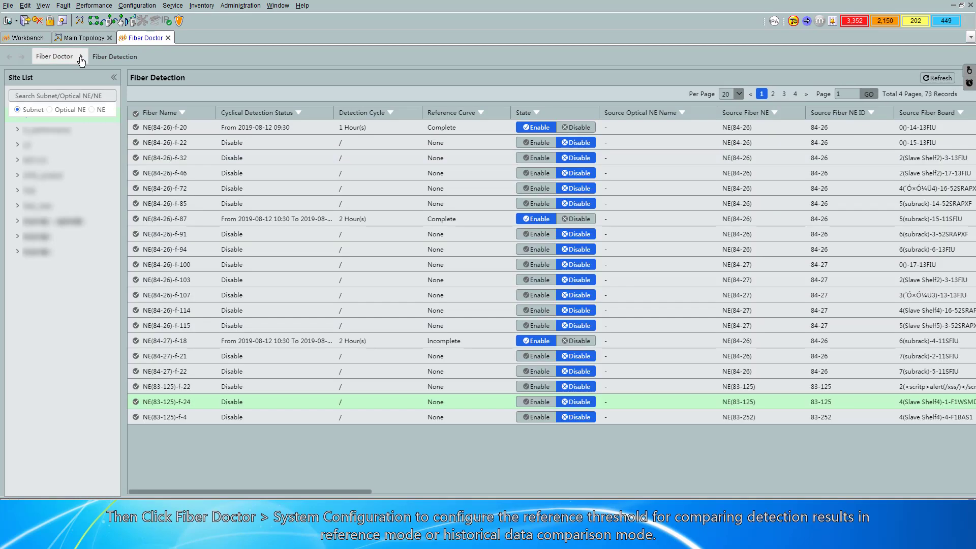
pyautogui.click(81, 55)
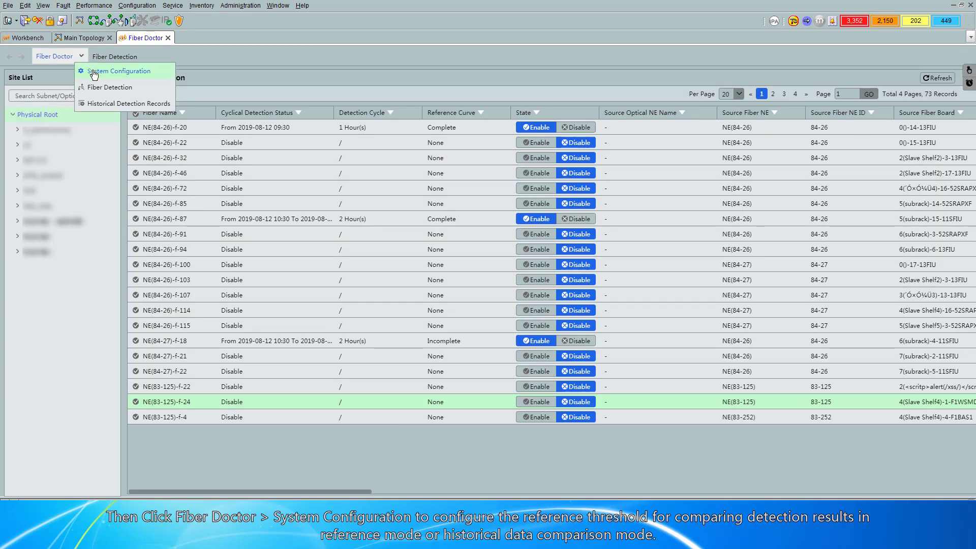
# Step: Check the attenuation change threshold and the manually-triggered curves limit in System Configuration
pyautogui.click(93, 72)
pyautogui.click(124, 110)
pyautogui.click(243, 202)
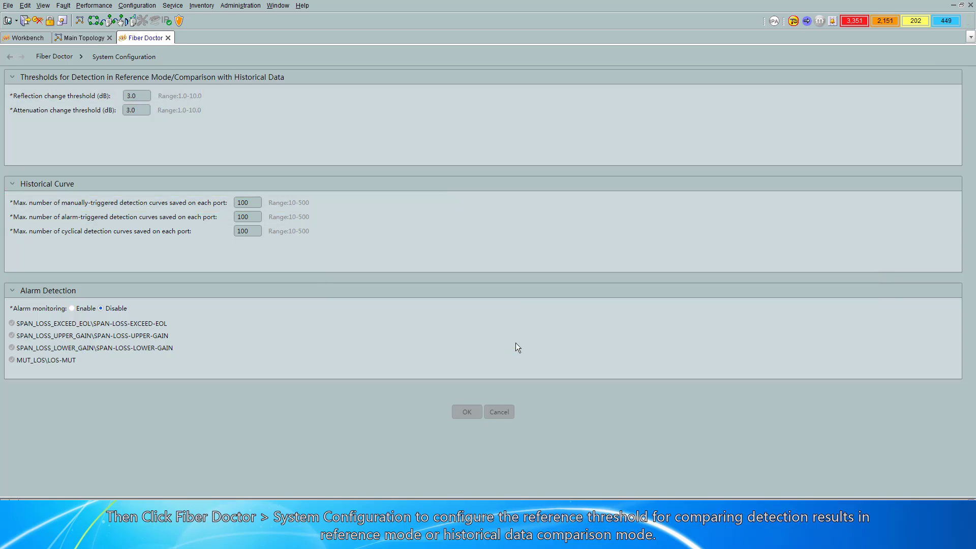
# Step: Return to Fiber Detection and list all 73 fibers under Physical Root
pyautogui.click(64, 56)
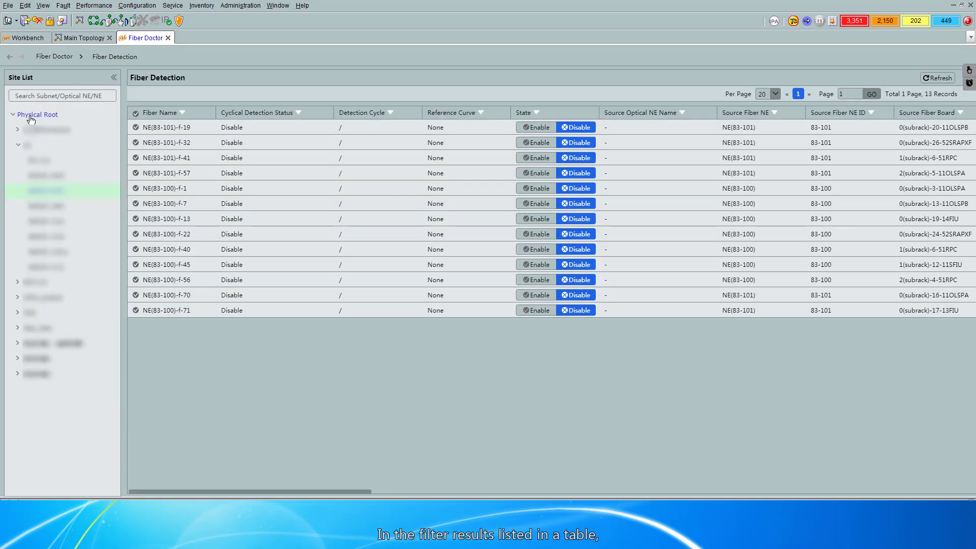
pyautogui.click(30, 117)
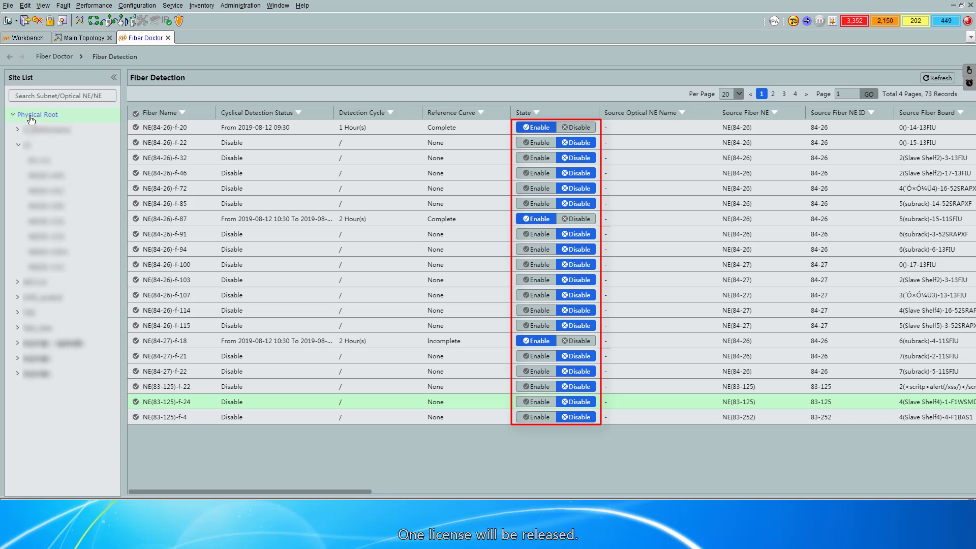
pyautogui.moveTo(361, 491); pyautogui.dragTo(918, 491)
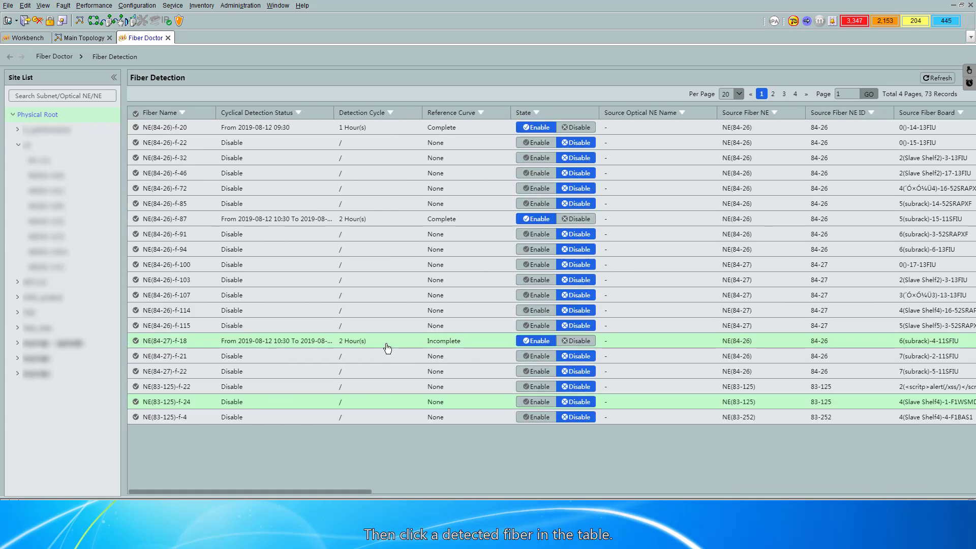
# Step: Select fiber NE(84-27)-f-18 and switch its manual detection to Bidirectional
pyautogui.click(468, 347)
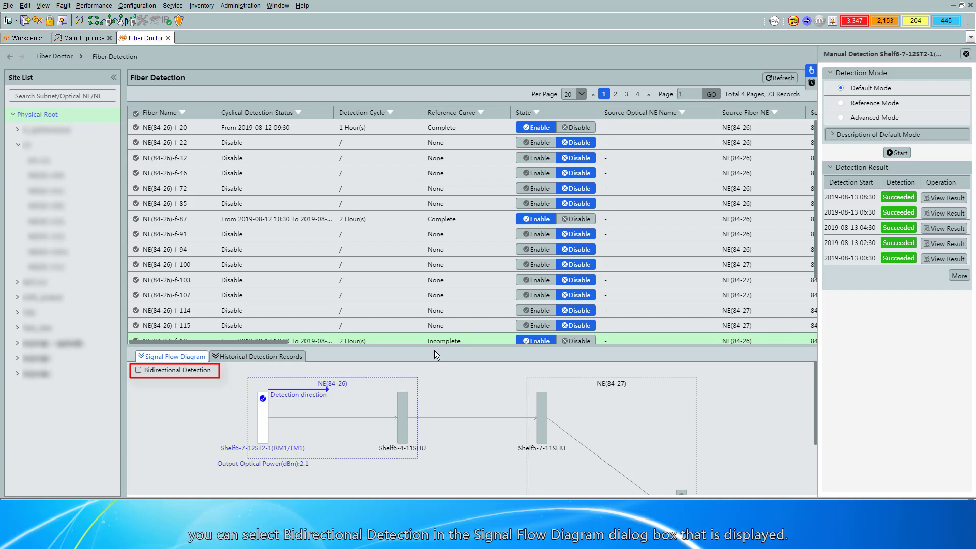
pyautogui.click(138, 373)
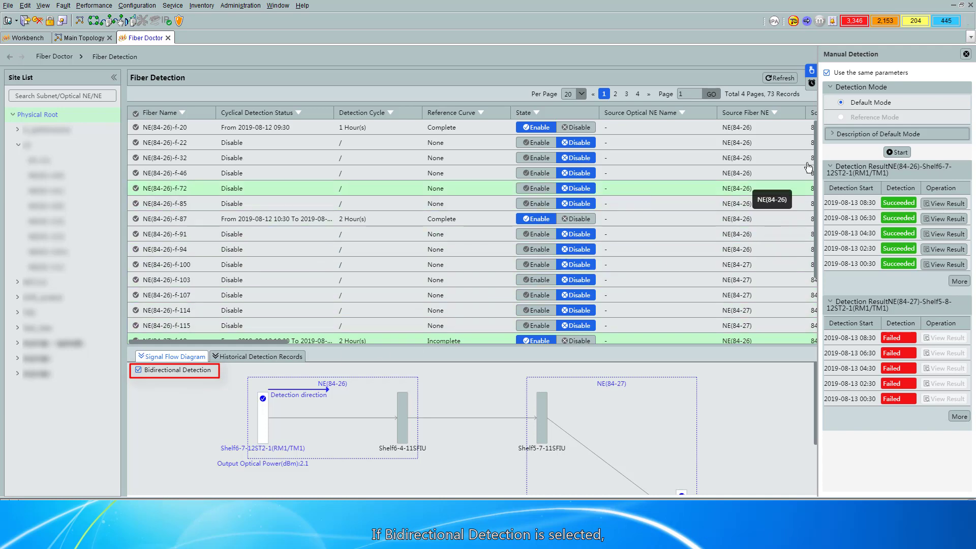
# Step: Turn off using the same parameters at both ends and start the manual detection
pyautogui.click(827, 74)
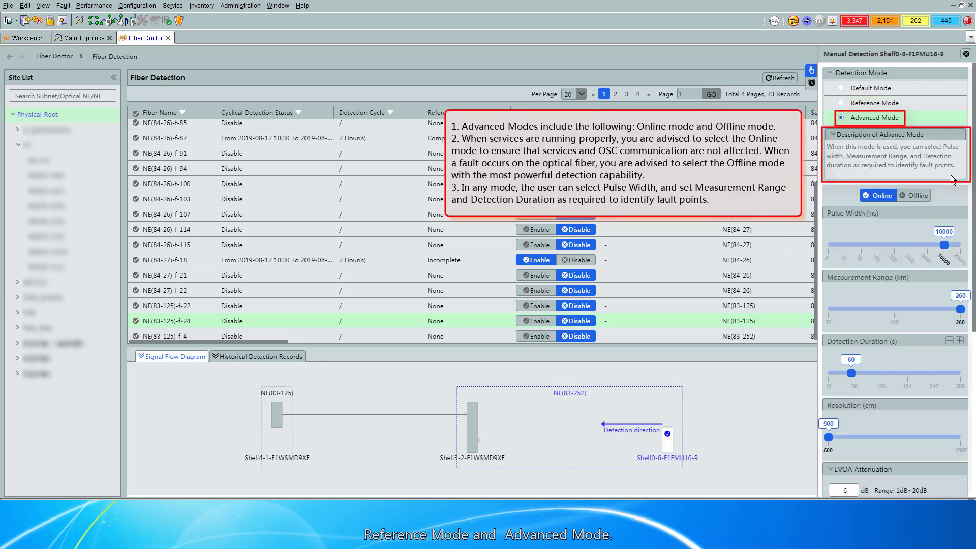
pyautogui.click(891, 153)
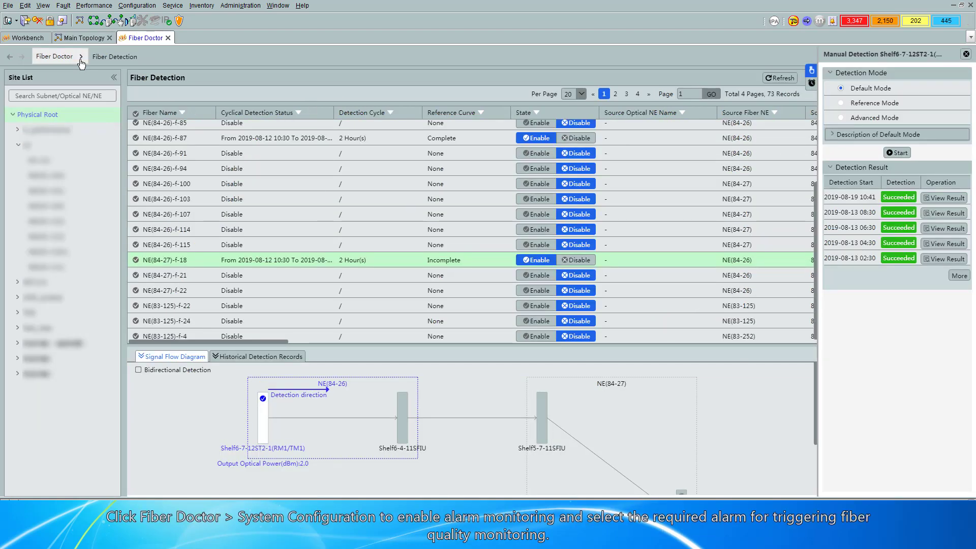
# Step: Enable alarm monitoring for SPAN_LOSS_EXCEED_EOL, SPAN_LOSS_UPPER_GAIN, SPAN_LOSS_LOWER_GAIN and MUT_LOS
pyautogui.click(81, 57)
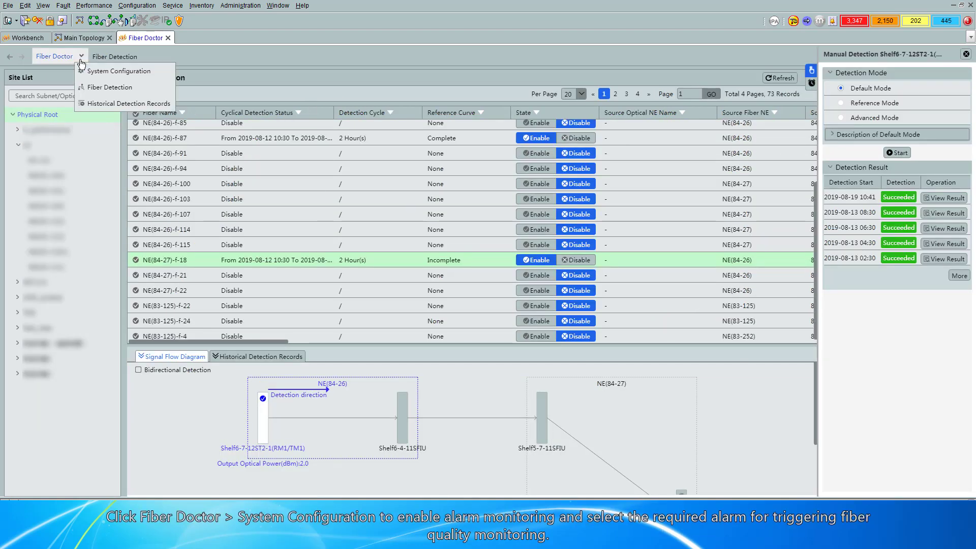
pyautogui.click(92, 73)
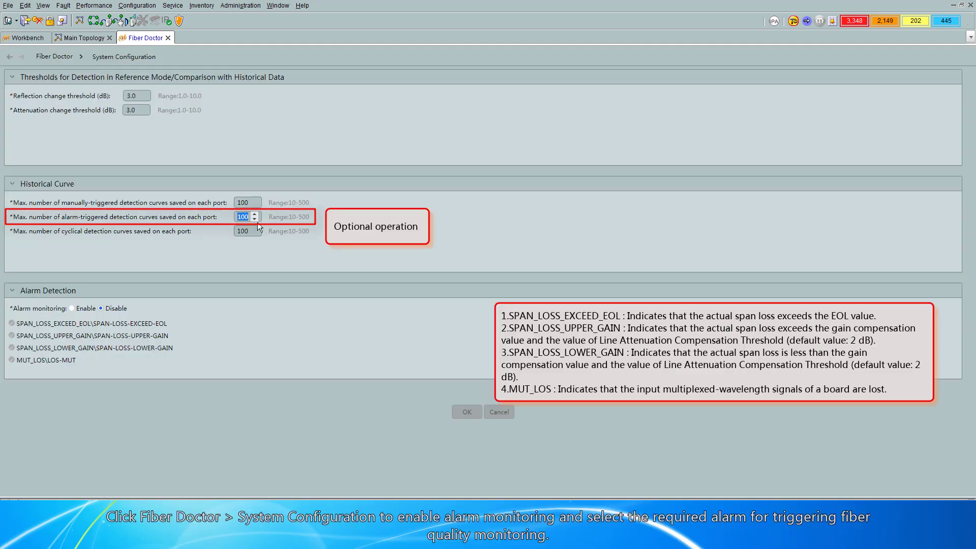
pyautogui.click(71, 308)
pyautogui.click(12, 341)
pyautogui.click(12, 353)
pyautogui.click(11, 365)
pyautogui.click(12, 377)
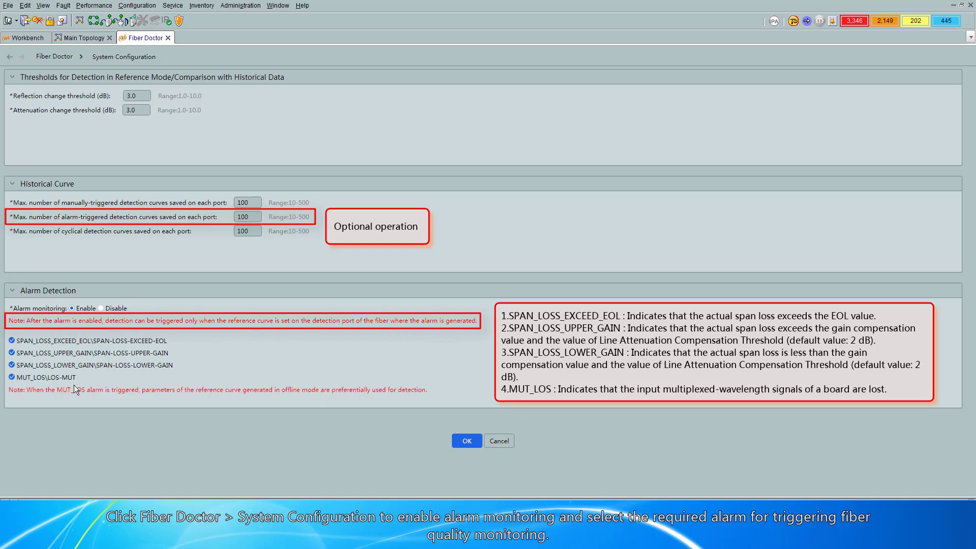
pyautogui.click(463, 444)
pyautogui.click(488, 193)
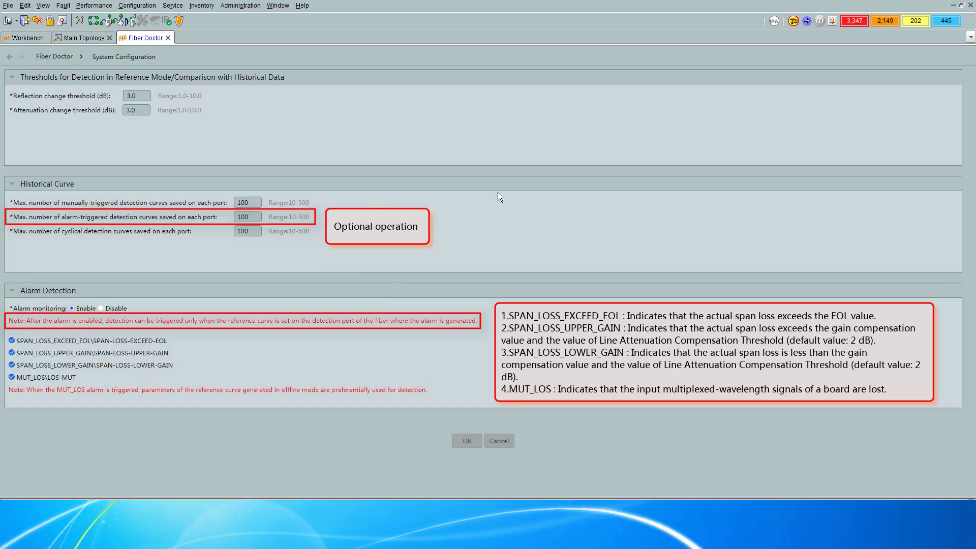
# Step: Filter Historical Detection Records to Alarm-triggered detections only
pyautogui.click(82, 59)
pyautogui.click(94, 102)
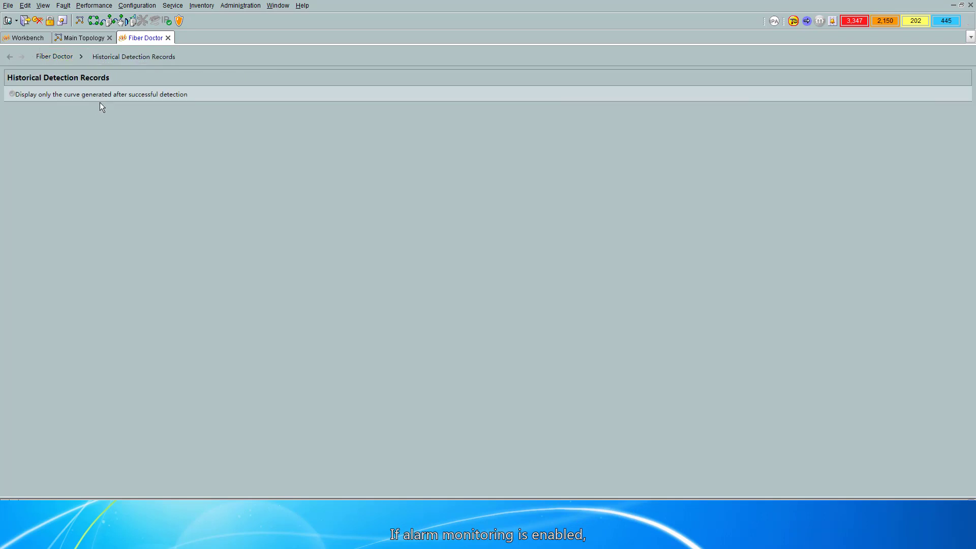
pyautogui.click(282, 113)
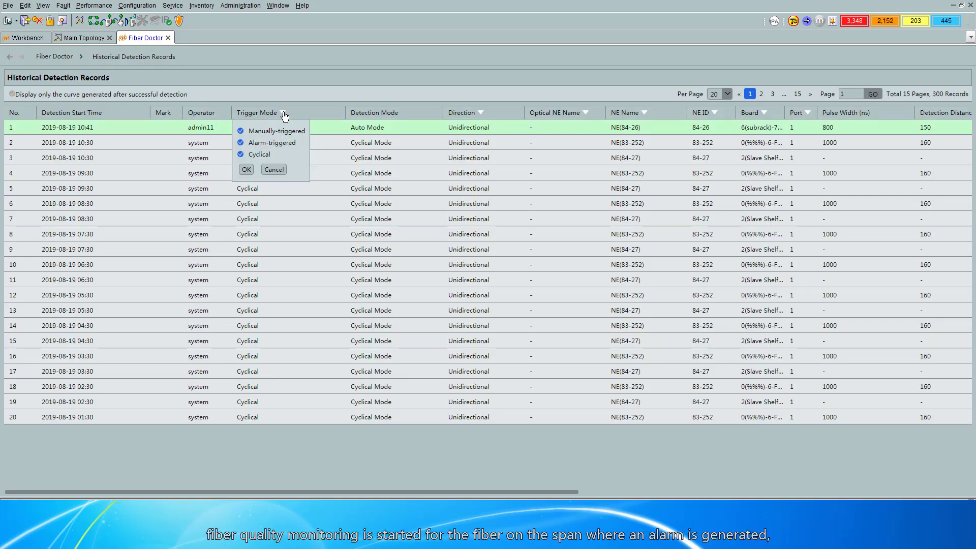
pyautogui.click(241, 154)
pyautogui.click(240, 130)
pyautogui.click(246, 170)
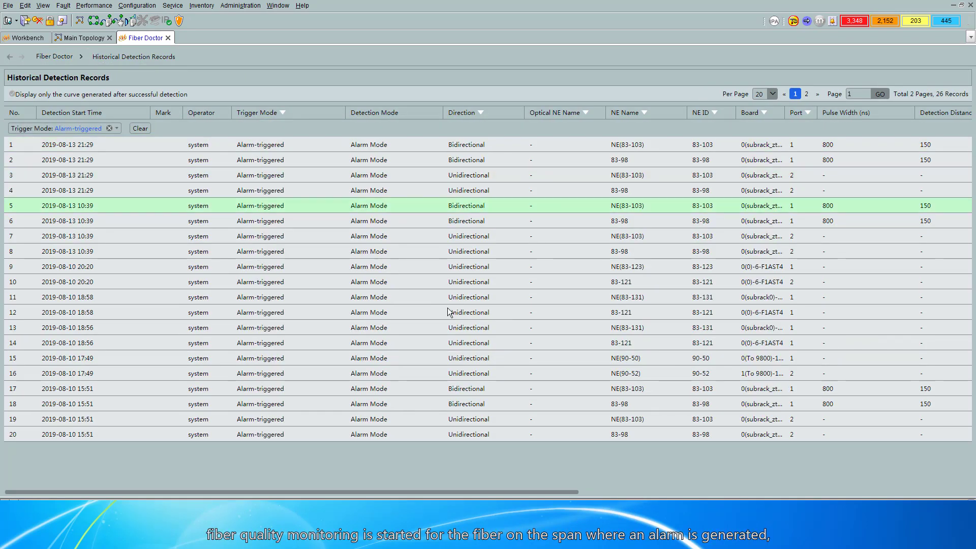
# Step: Show only successful detections and view the 83-98 record's detection curves
pyautogui.click(12, 94)
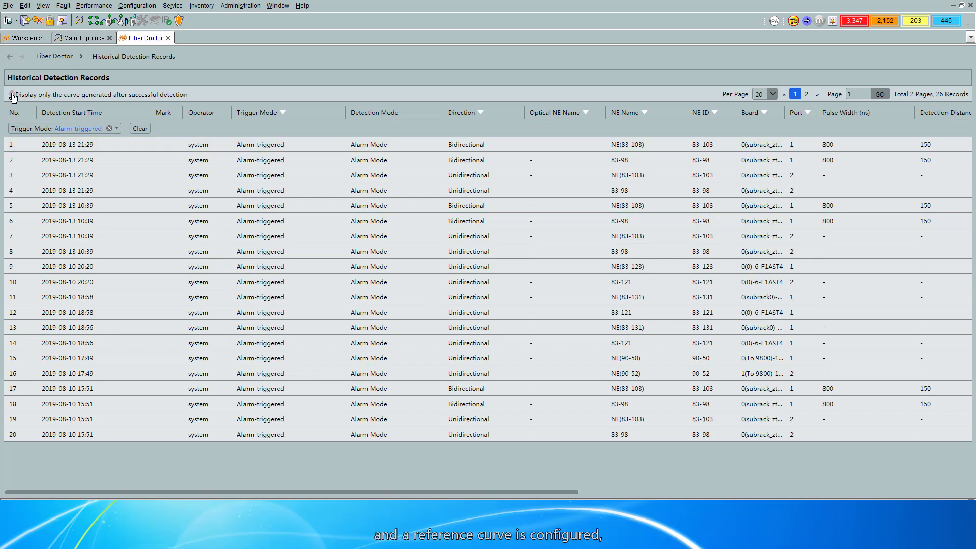
pyautogui.moveTo(387, 493); pyautogui.dragTo(737, 494)
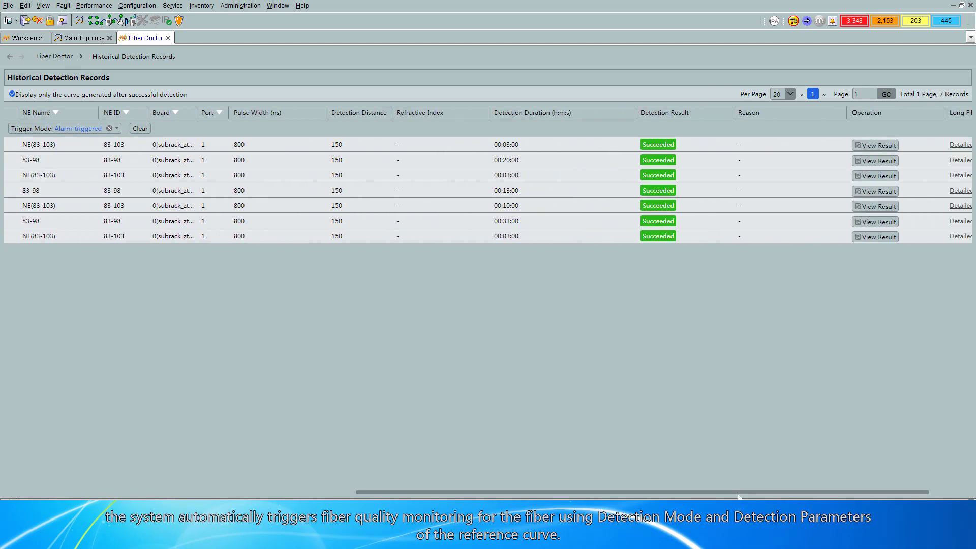
pyautogui.click(871, 160)
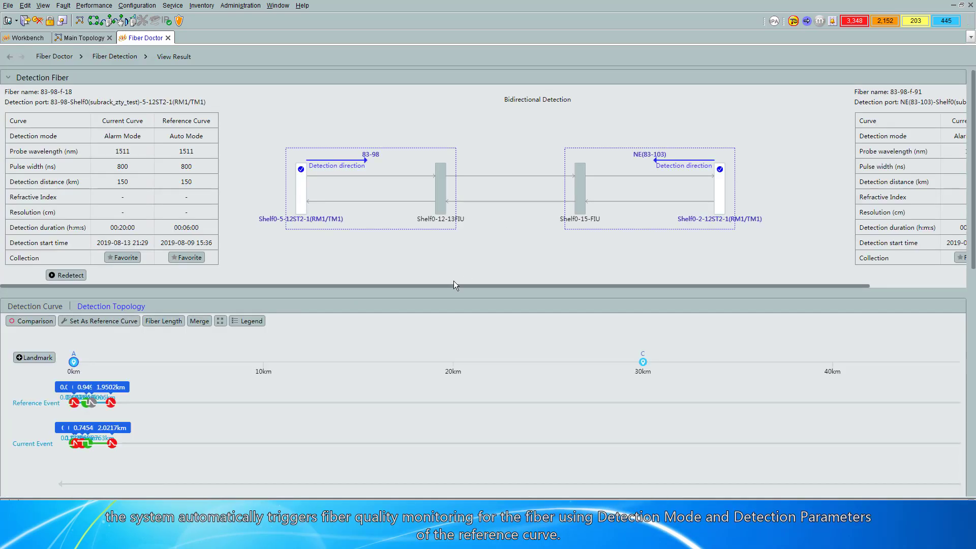
pyautogui.click(38, 307)
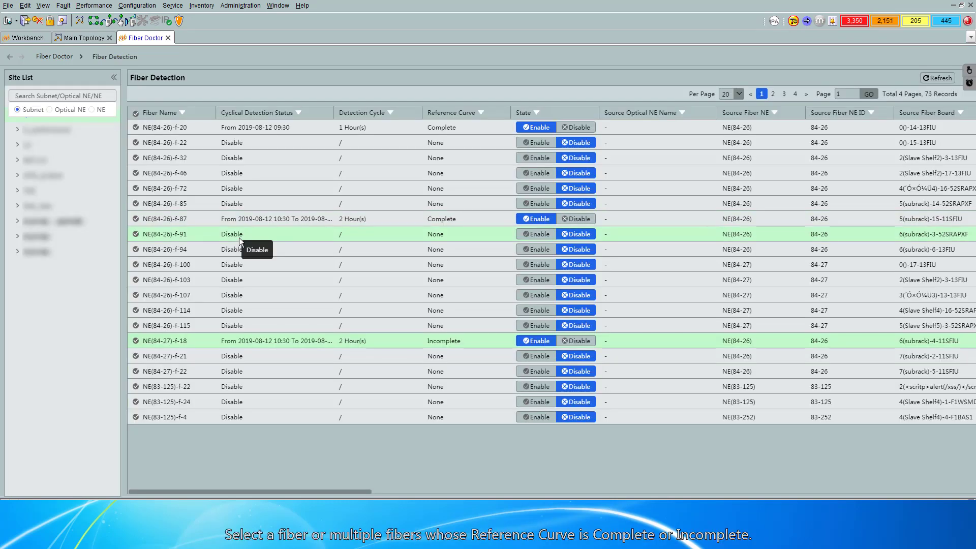
# Step: Select fibers NE(84-26)-f-87 and NE(84-27)-f-18 for cyclical detection configuration
pyautogui.click(386, 220)
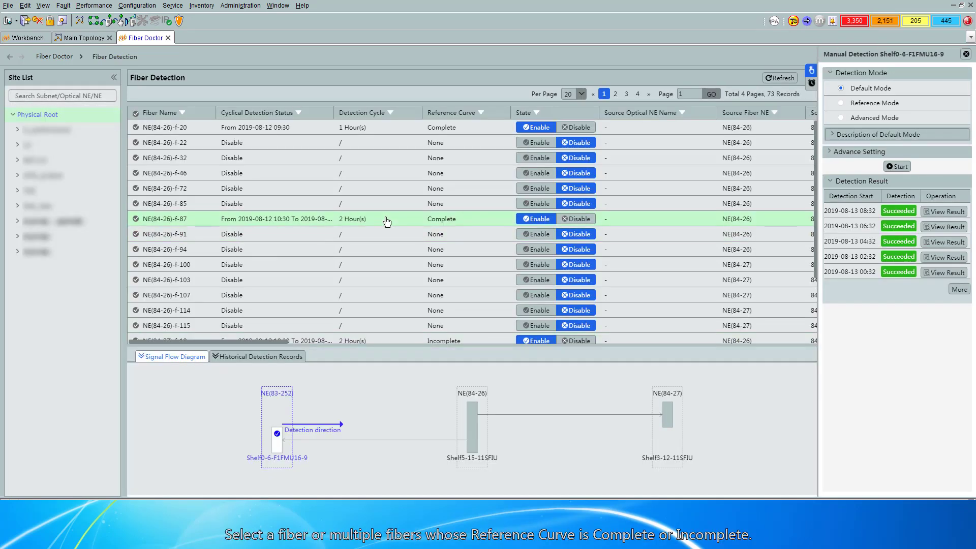
pyautogui.click(812, 84)
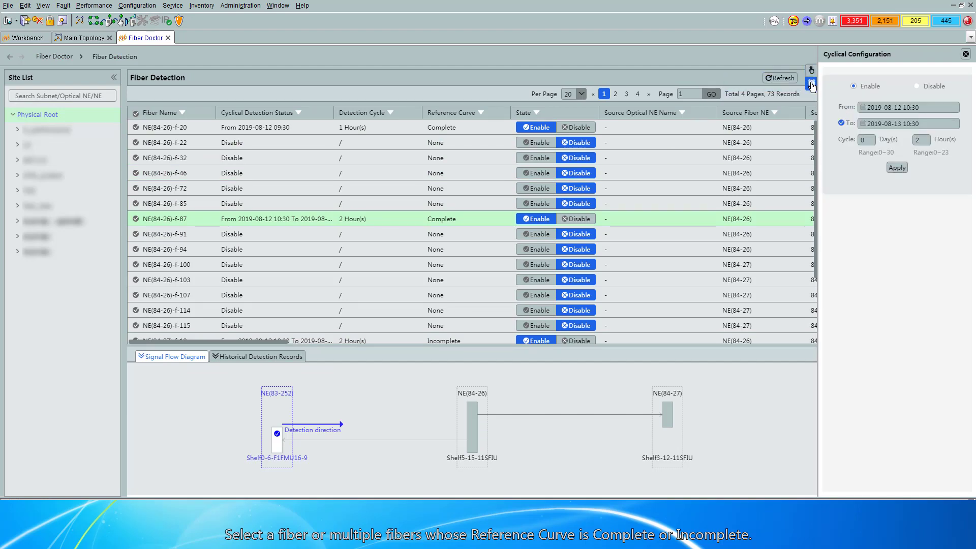
pyautogui.click(135, 219)
pyautogui.click(136, 341)
pyautogui.click(854, 86)
pyautogui.click(890, 107)
pyautogui.click(879, 180)
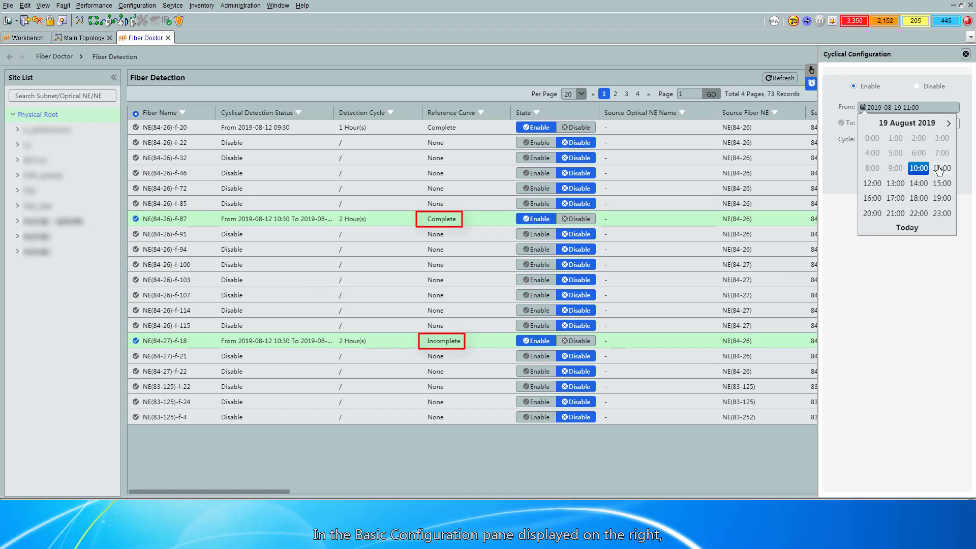
pyautogui.click(938, 171)
pyautogui.click(914, 146)
pyautogui.click(842, 122)
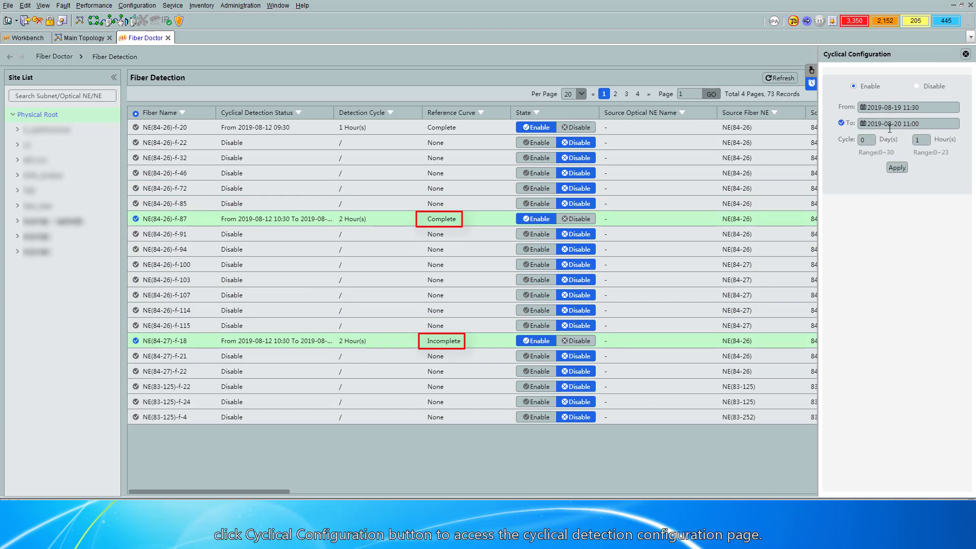
pyautogui.click(923, 124)
pyautogui.click(896, 192)
pyautogui.click(941, 184)
pyautogui.click(942, 154)
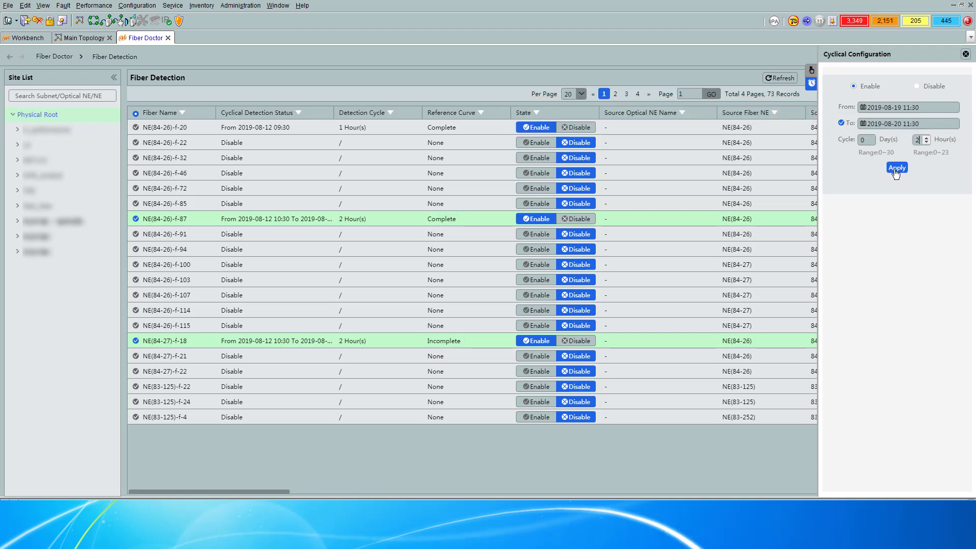
pyautogui.click(897, 169)
pyautogui.click(472, 244)
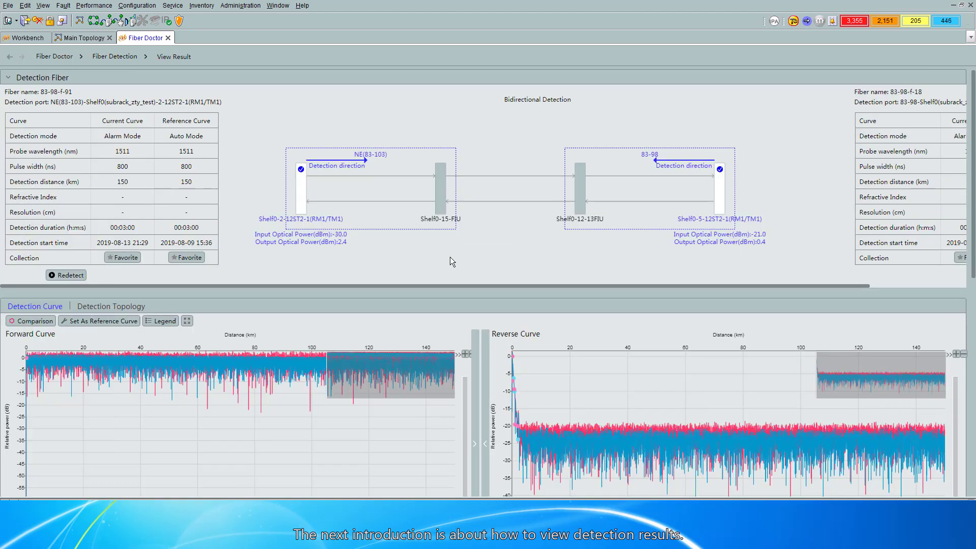
# Step: Open a succeeded historical record for fiber NE(84-27)-f-18 and show its detection curve
pyautogui.moveTo(973, 276); pyautogui.dragTo(974, 487)
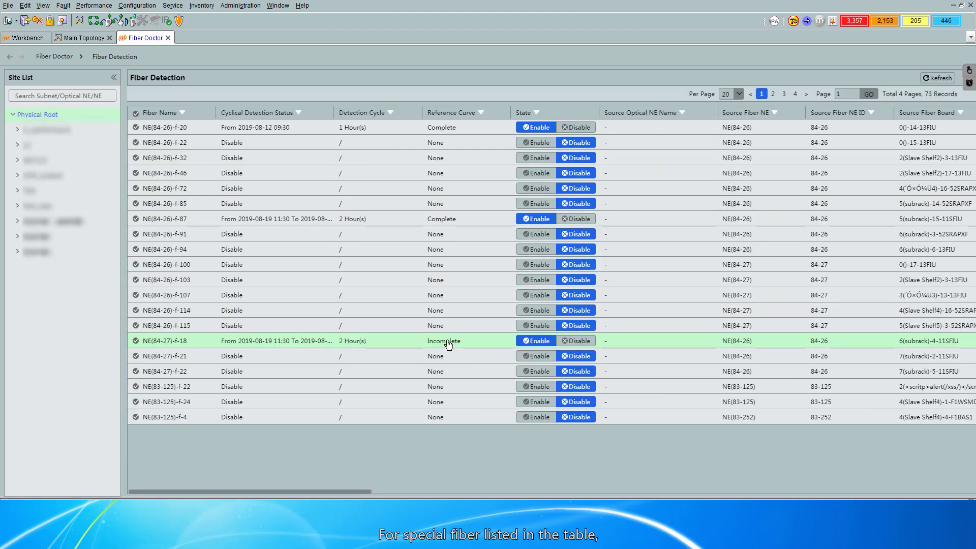
pyautogui.click(447, 340)
pyautogui.click(300, 355)
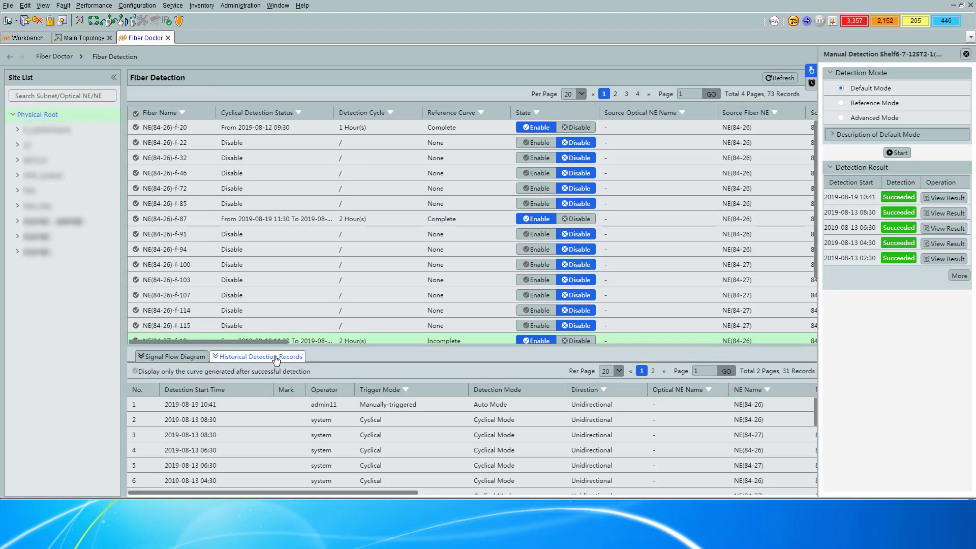
pyautogui.moveTo(328, 493); pyautogui.dragTo(671, 457)
pyautogui.scroll(-2, 696, 451)
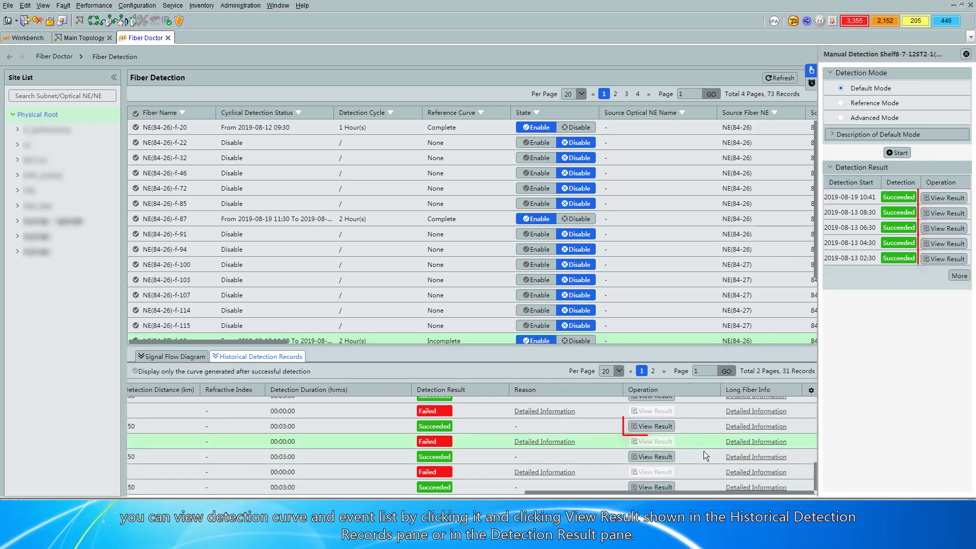
pyautogui.click(652, 426)
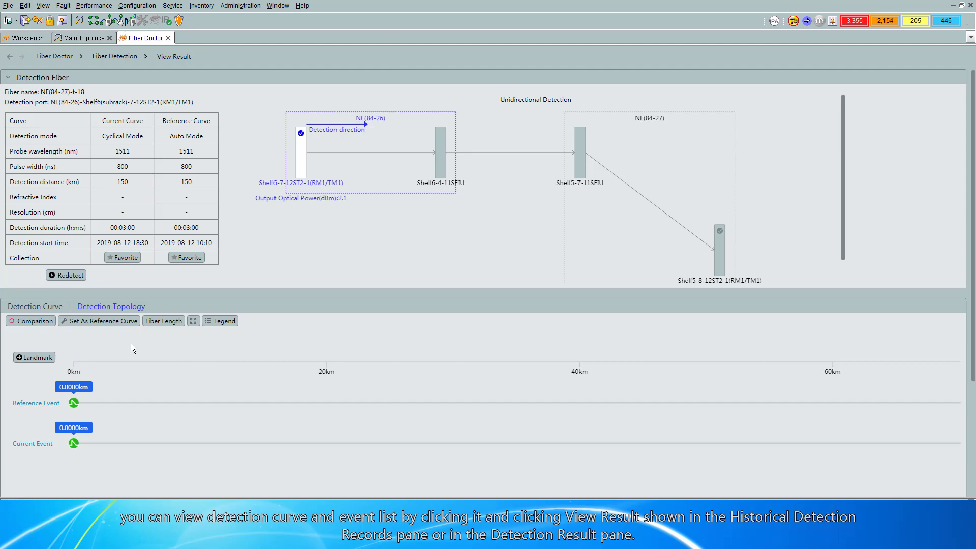
pyautogui.click(35, 306)
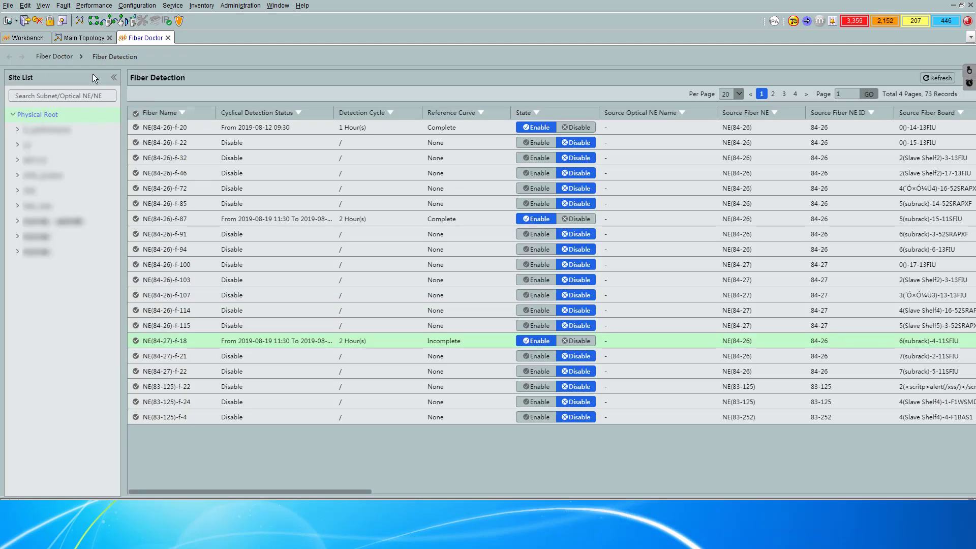
# Step: Filter historical detection records to successful, bidirectional detections only
pyautogui.click(55, 57)
pyautogui.click(102, 107)
pyautogui.click(11, 94)
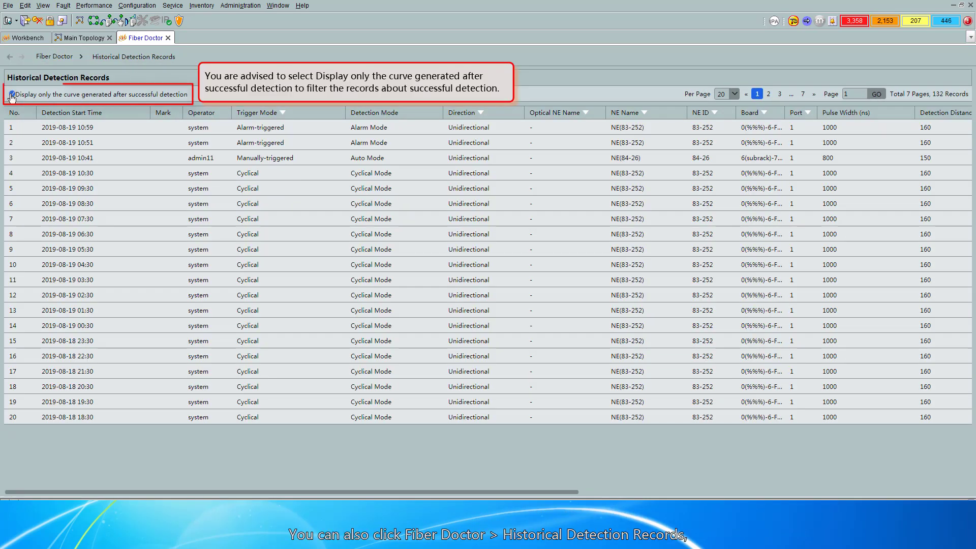
pyautogui.click(282, 112)
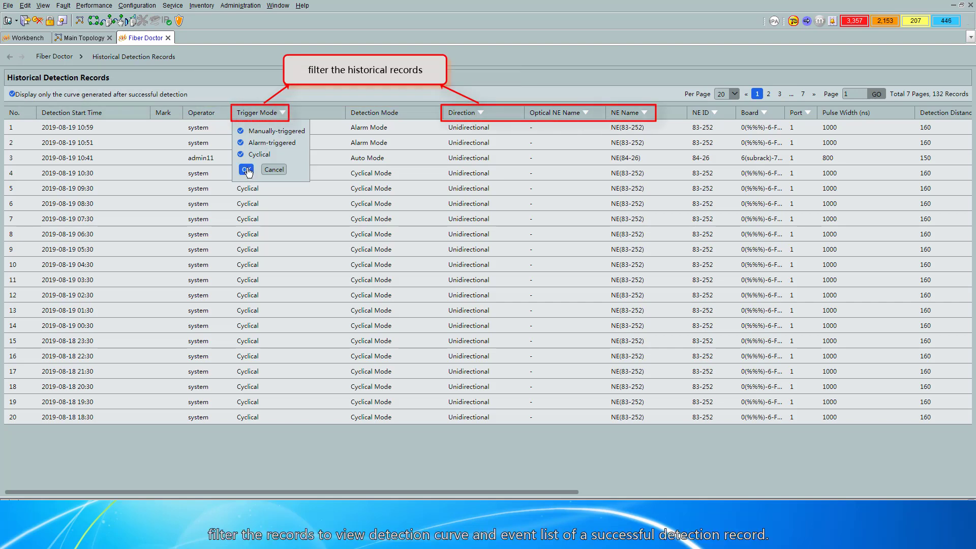
pyautogui.click(247, 172)
pyautogui.click(480, 112)
pyautogui.click(452, 131)
pyautogui.click(458, 158)
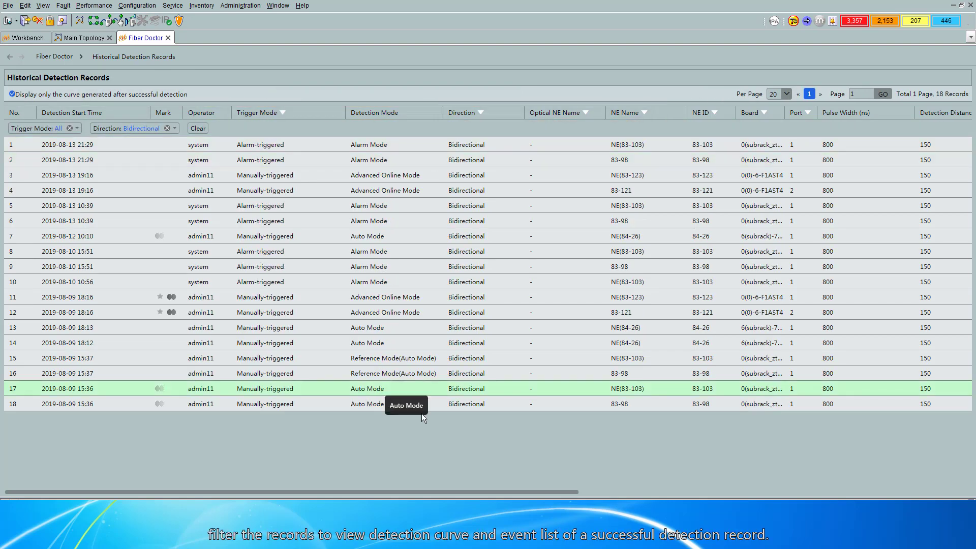
pyautogui.moveTo(485, 492); pyautogui.dragTo(810, 492)
pyautogui.click(919, 389)
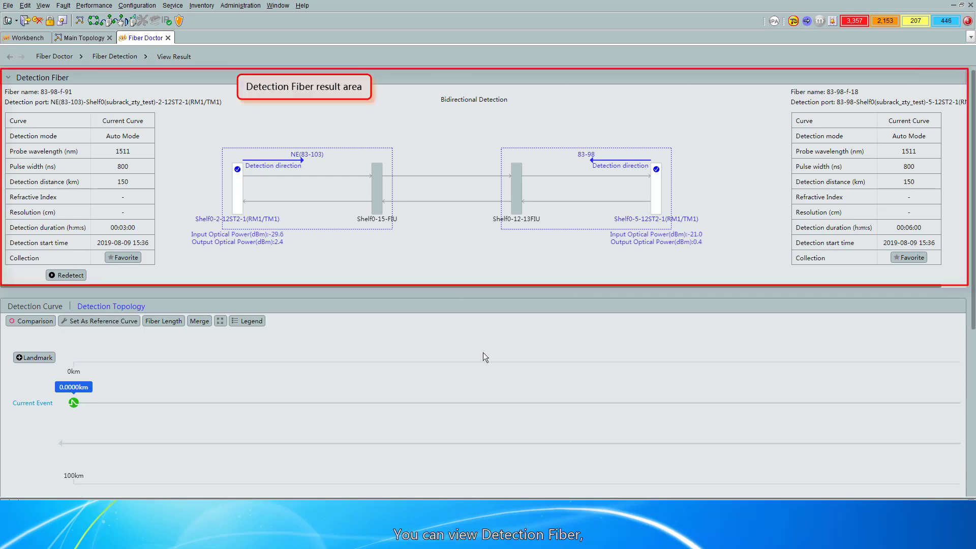
pyautogui.scroll(-3, 482, 353)
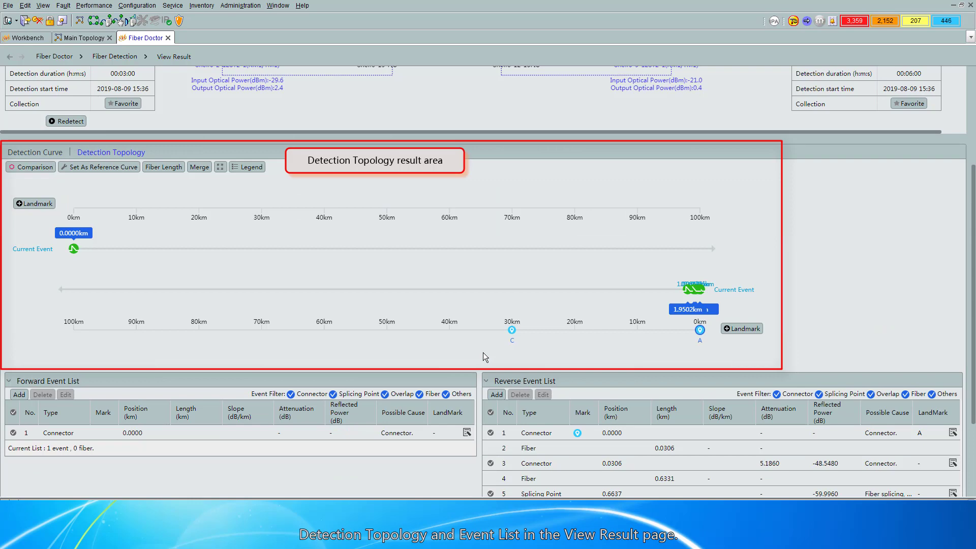
pyautogui.scroll(-3, 483, 353)
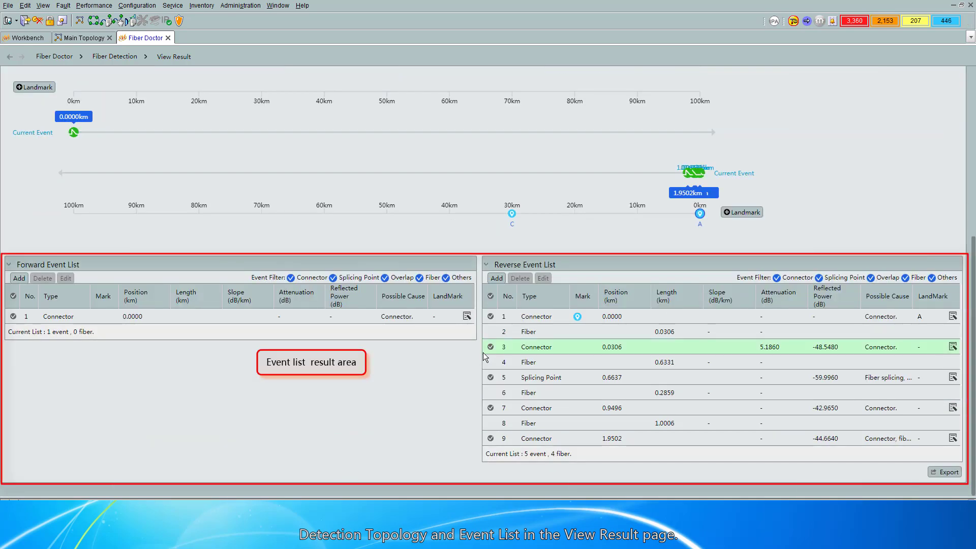
pyautogui.scroll(5, 483, 352)
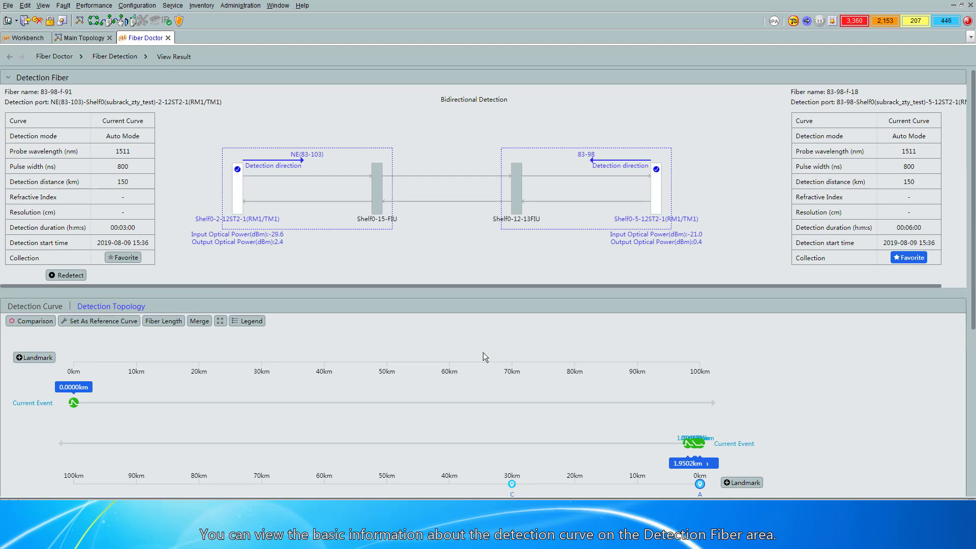
pyautogui.click(124, 261)
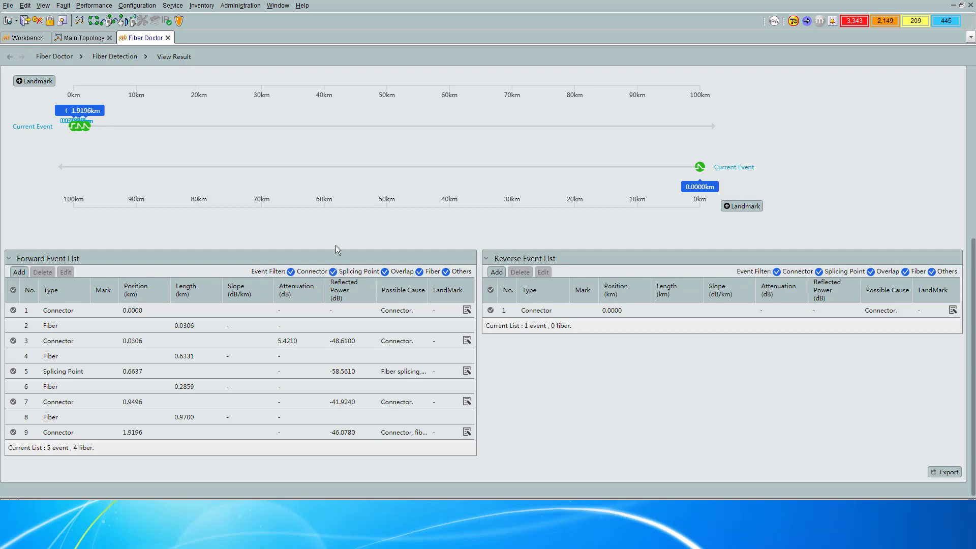
pyautogui.click(290, 271)
pyautogui.click(385, 336)
pyautogui.click(419, 336)
pyautogui.click(446, 397)
pyautogui.click(385, 397)
pyautogui.click(419, 397)
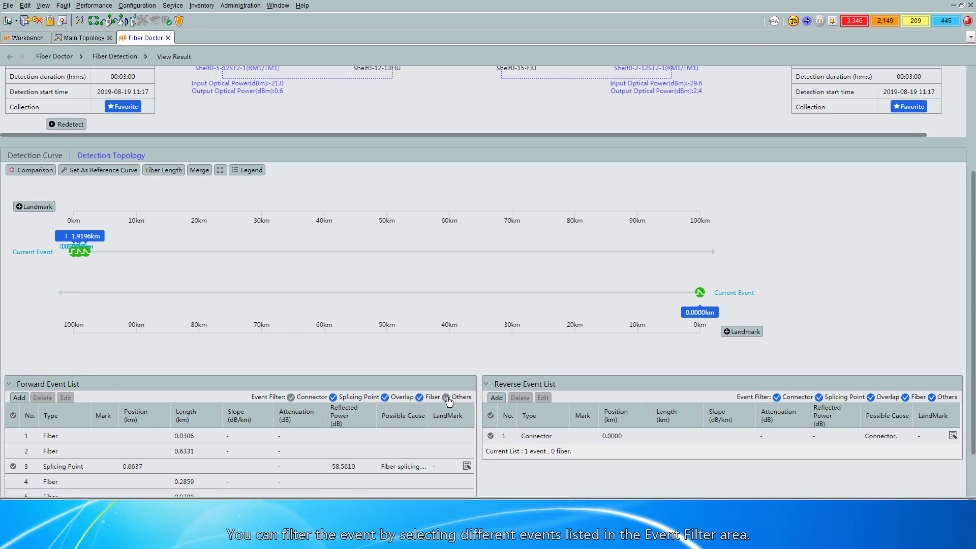
pyautogui.click(445, 397)
pyautogui.click(291, 397)
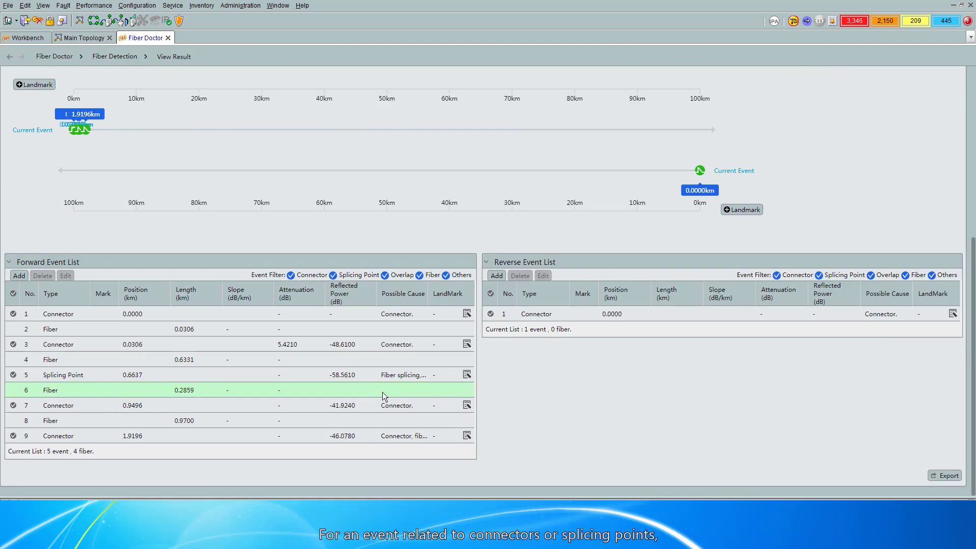
# Step: Give the first forward connector at 0.0000 km the landmark A
pyautogui.click(468, 313)
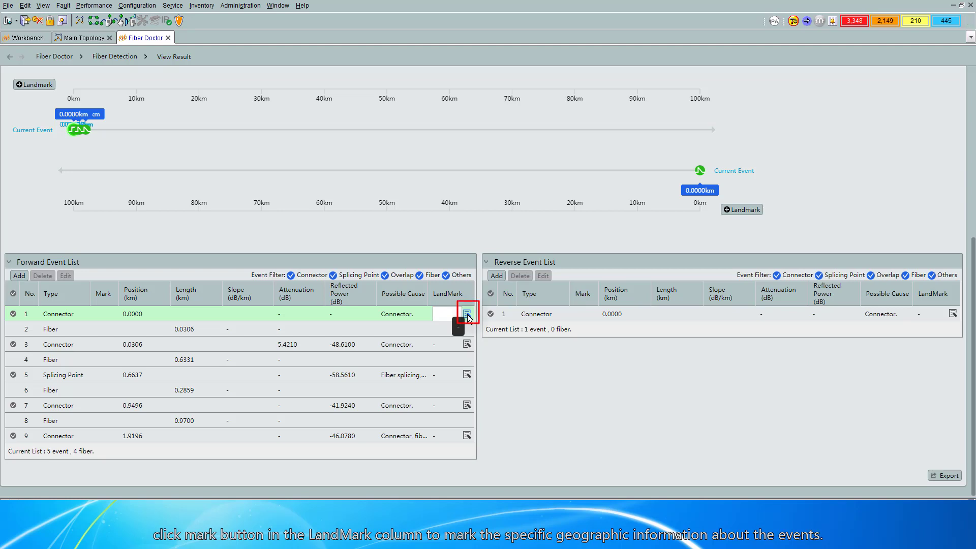
pyautogui.write('A')
pyautogui.press('Return')
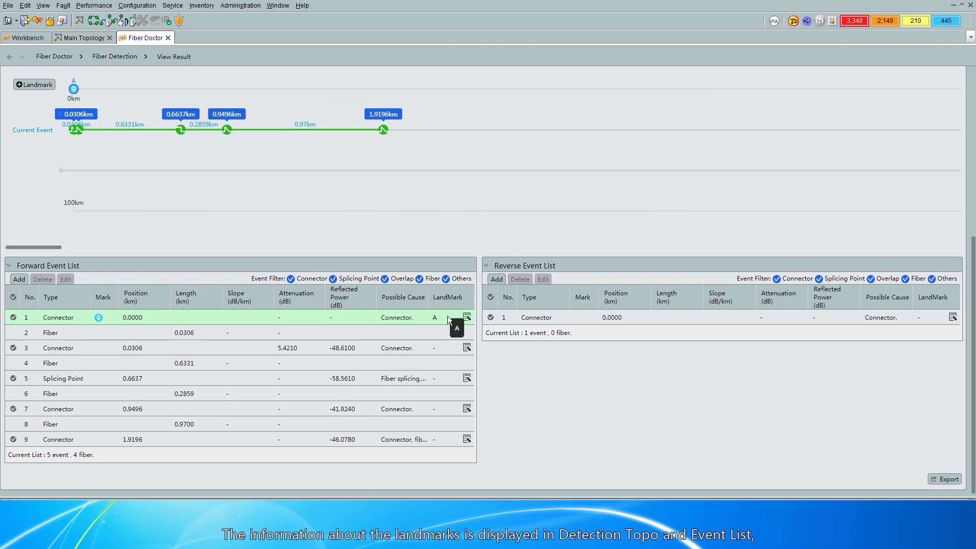
# Step: Bring up the Add event form for the Forward Event List
pyautogui.scroll(3, 447, 260)
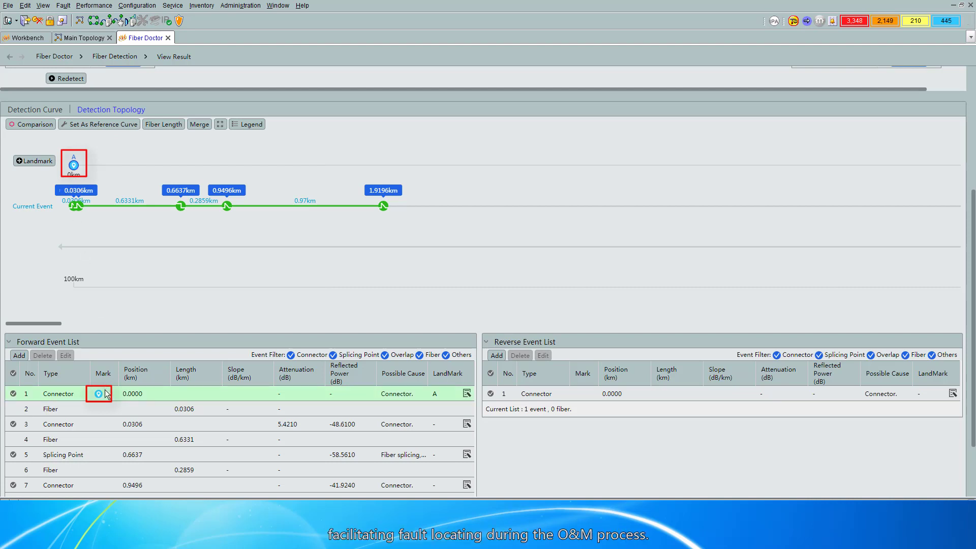
pyautogui.scroll(-2, 345, 362)
pyautogui.click(19, 317)
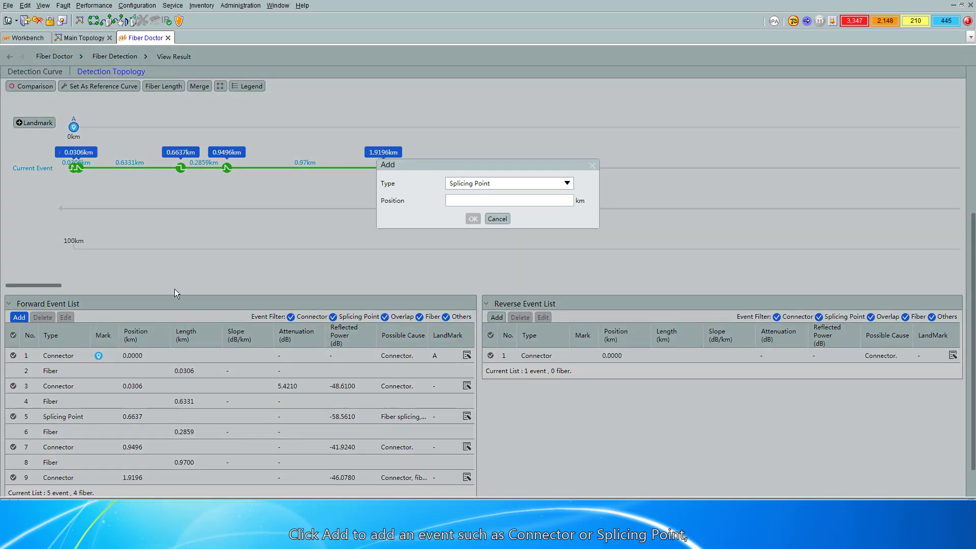
# Step: Add a Connector event at 0.5 km to the forward list
pyautogui.click(567, 183)
pyautogui.click(551, 195)
pyautogui.write('0.5')
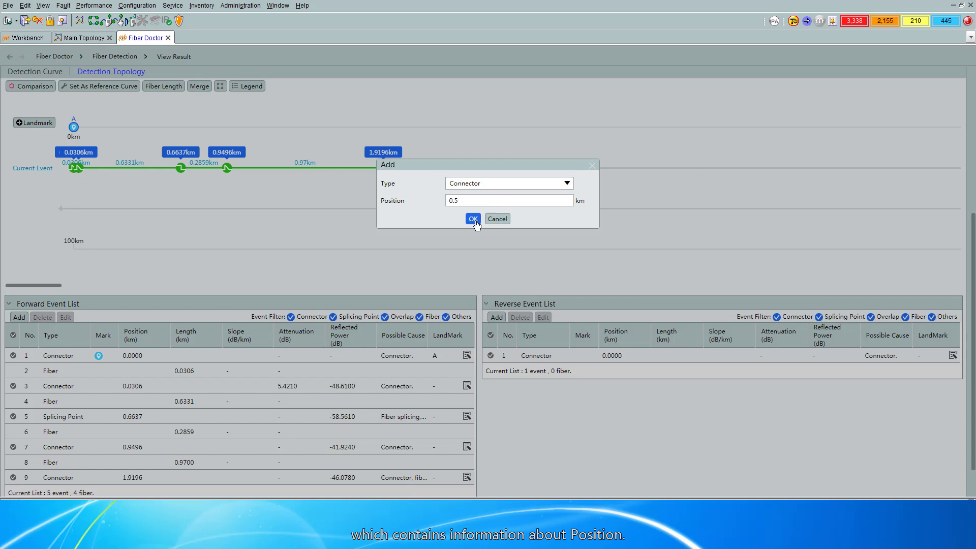
pyautogui.click(473, 219)
# Step: Change the 0.5000 km event's type to Splicing Point
pyautogui.click(105, 415)
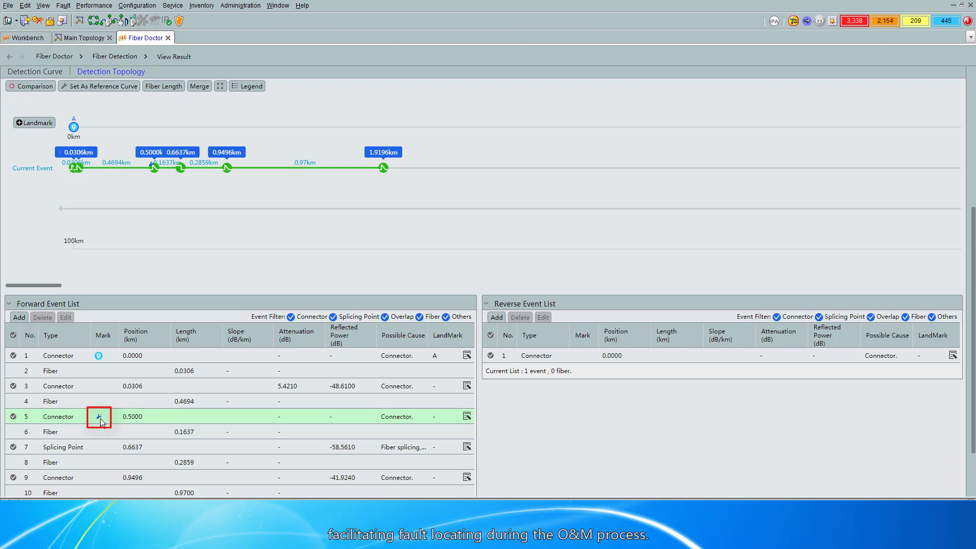
pyautogui.click(13, 417)
pyautogui.click(65, 318)
pyautogui.click(568, 190)
pyautogui.click(517, 196)
pyautogui.click(473, 218)
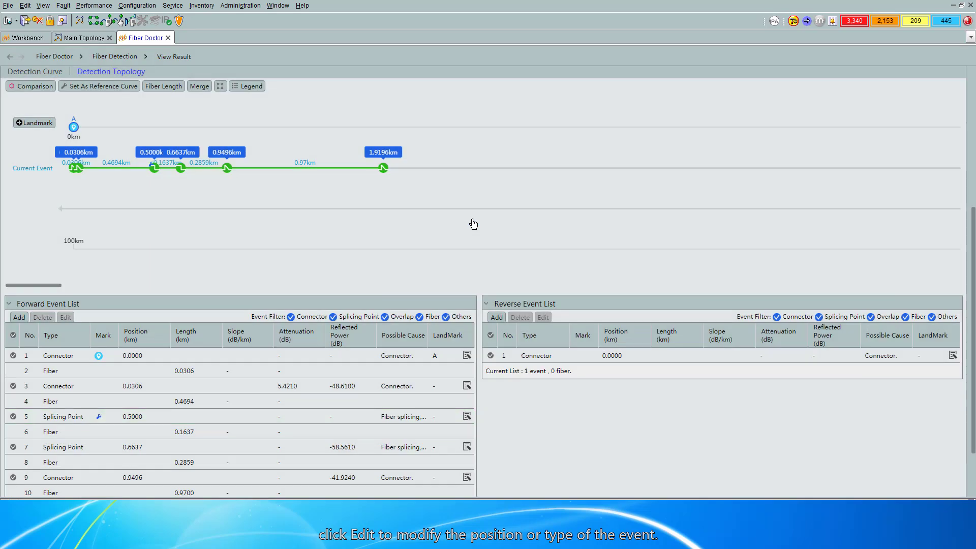
# Step: Delete the 0.5000 km event, leaving 5 forward events
pyautogui.click(13, 416)
pyautogui.click(43, 317)
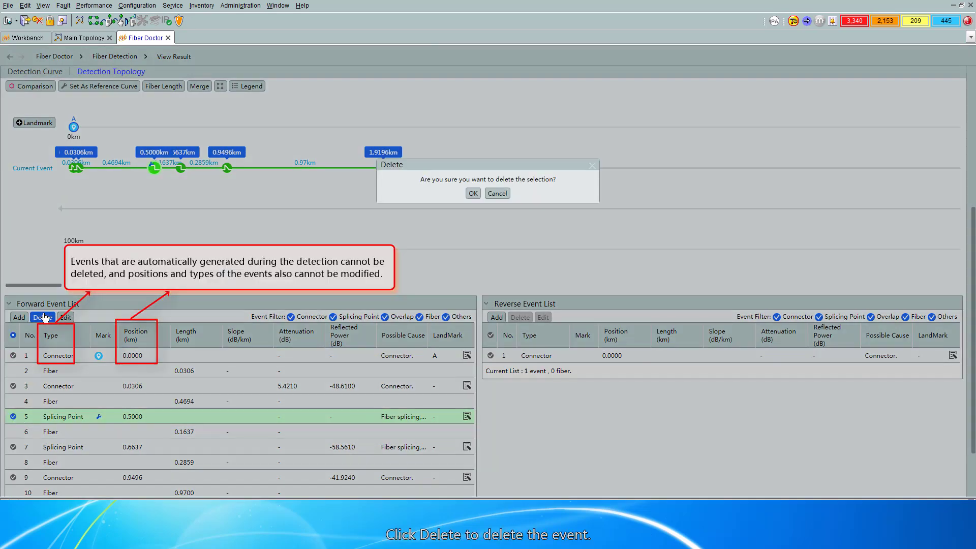
pyautogui.click(472, 193)
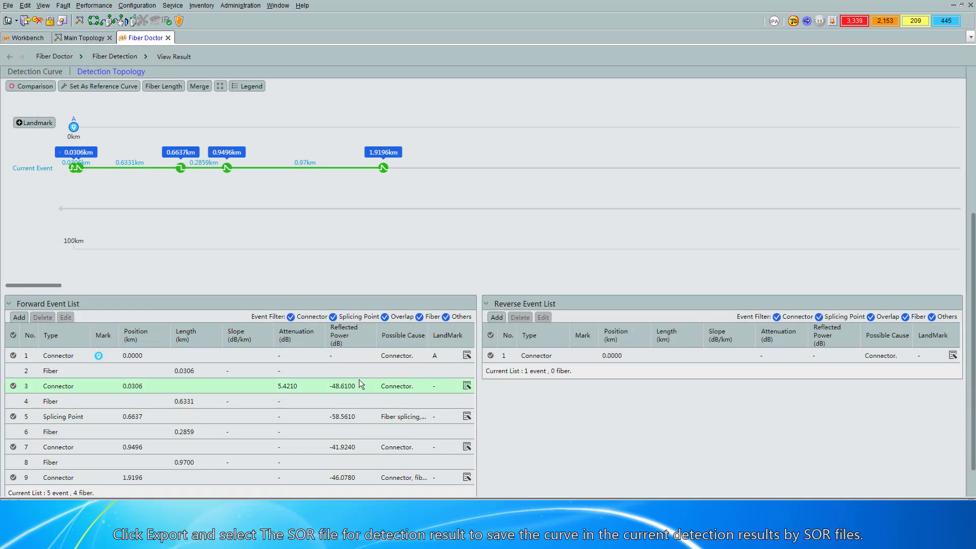
pyautogui.scroll(-2, 360, 378)
# Step: Export the current detection curves as an SOR zip file to the report folder
pyautogui.click(946, 476)
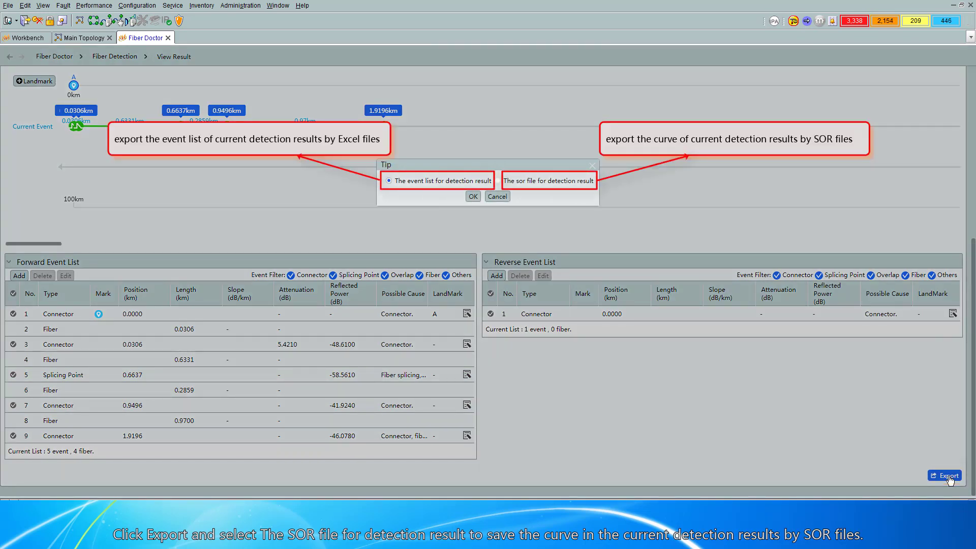
pyautogui.click(497, 180)
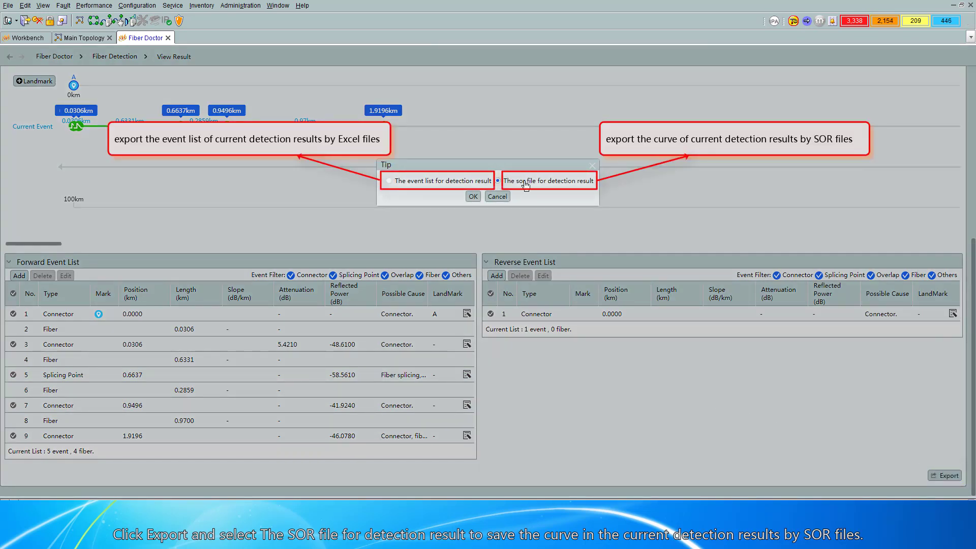
pyautogui.click(473, 198)
pyautogui.click(477, 244)
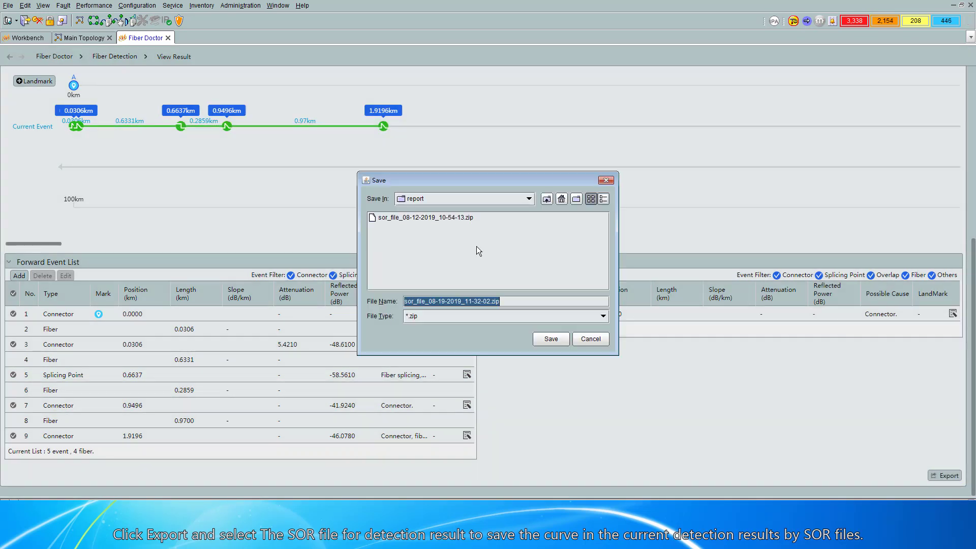
pyautogui.click(551, 339)
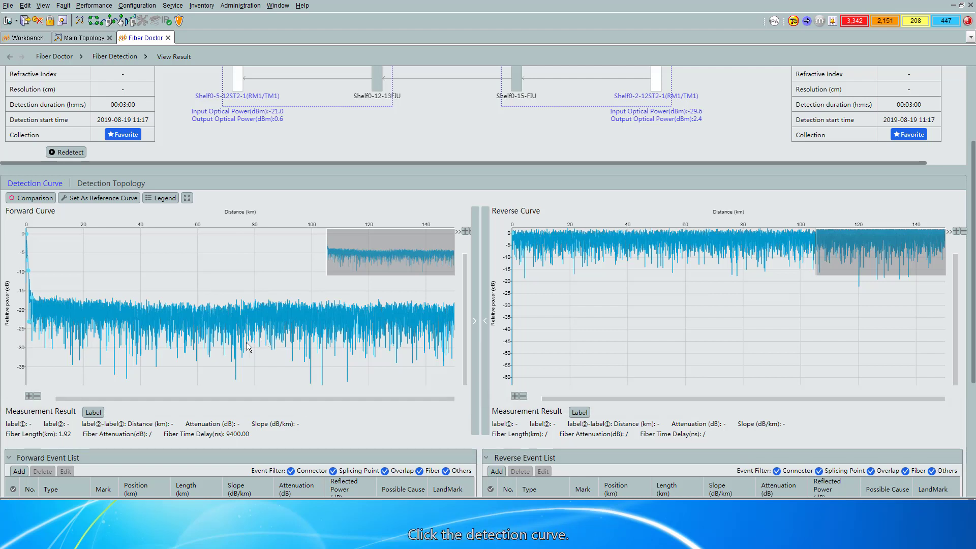
pyautogui.click(96, 321)
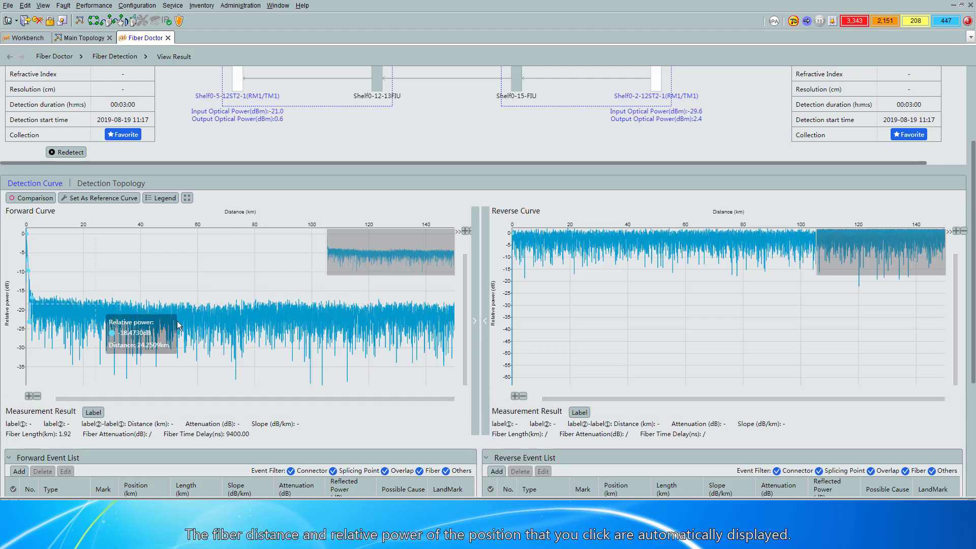
pyautogui.click(242, 322)
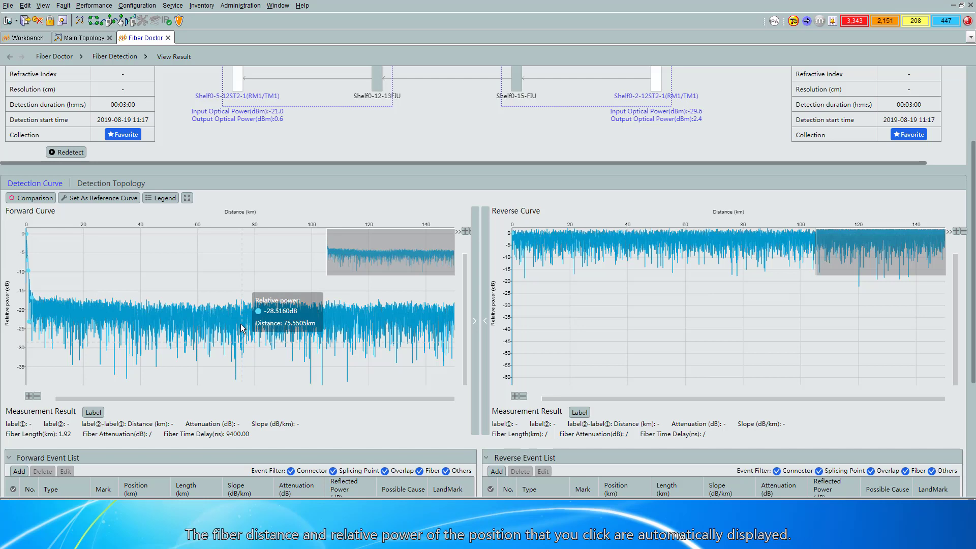
pyautogui.click(29, 396)
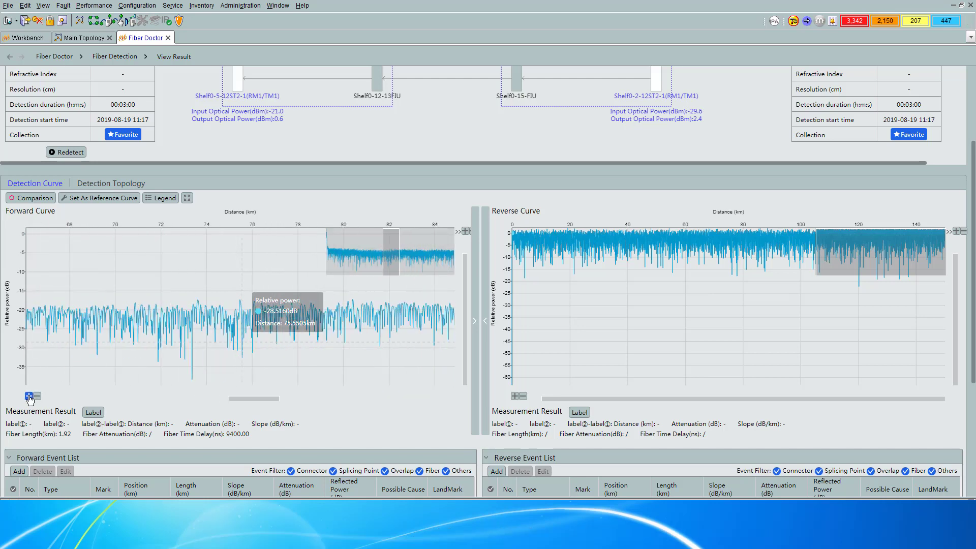
pyautogui.scroll(-5, 58, 367)
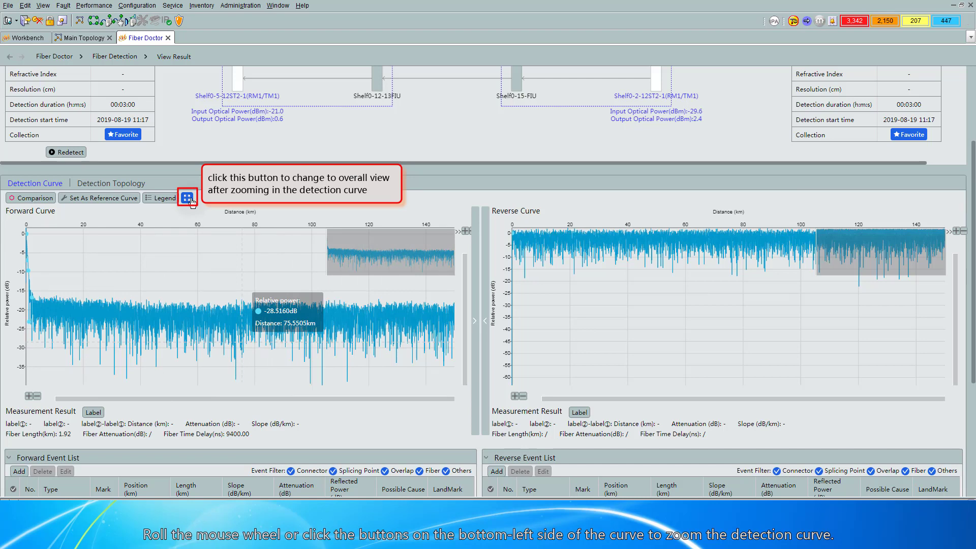
pyautogui.click(474, 321)
pyautogui.click(952, 328)
pyautogui.click(485, 320)
pyautogui.click(19, 325)
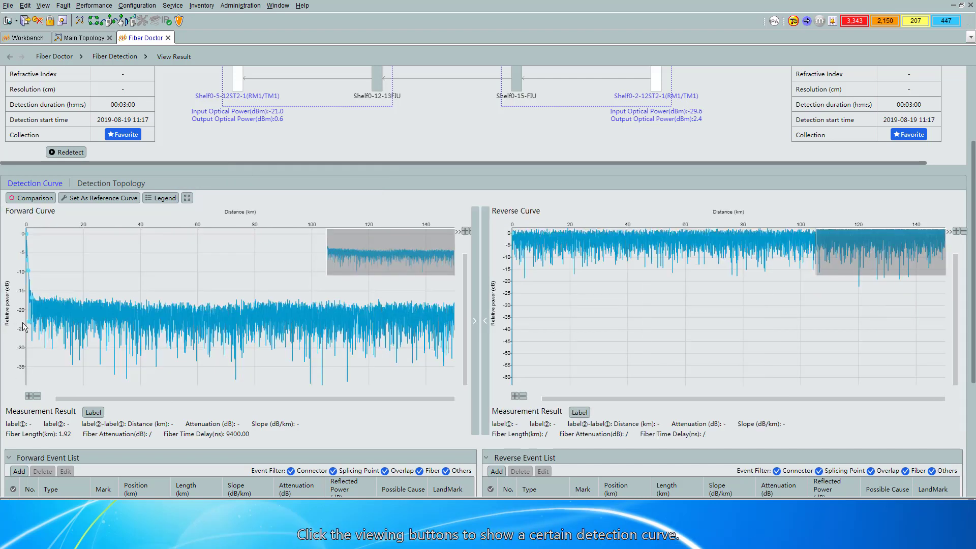
pyautogui.click(35, 200)
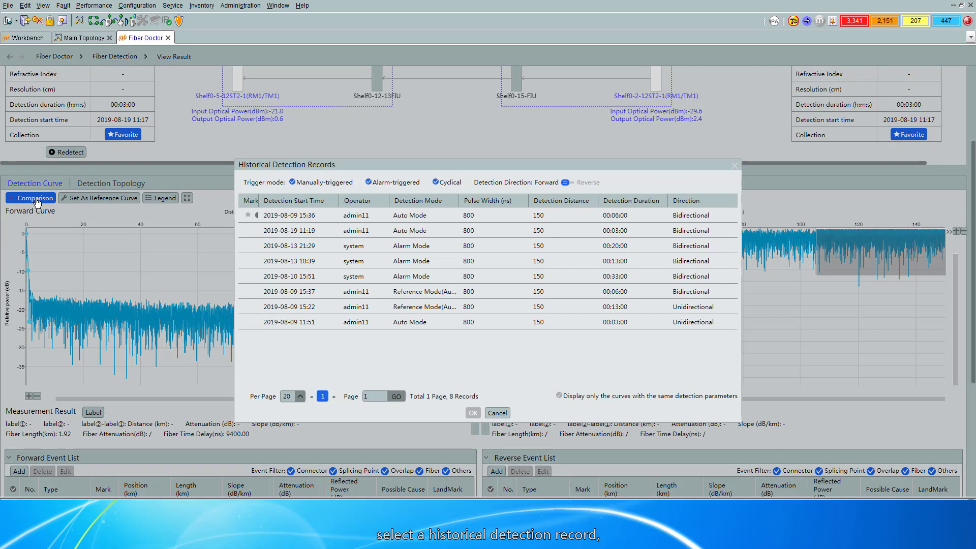
pyautogui.click(262, 215)
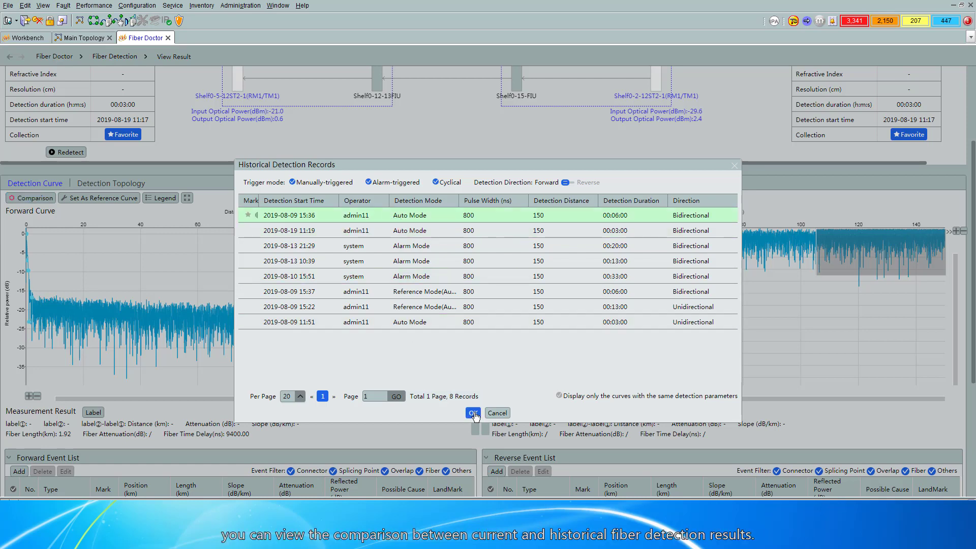
pyautogui.click(473, 414)
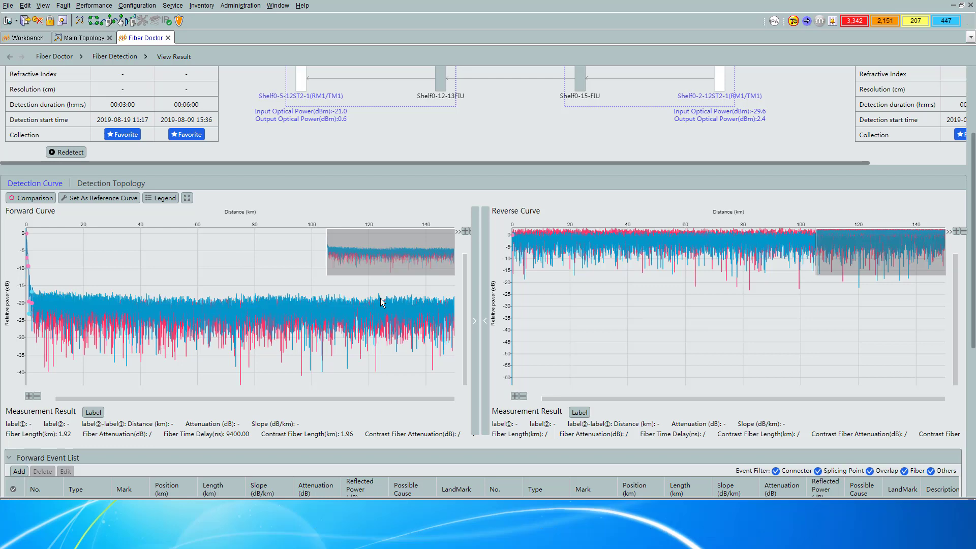
# Step: Set the current result as the reference curve, overwriting the existing reference
pyautogui.click(107, 202)
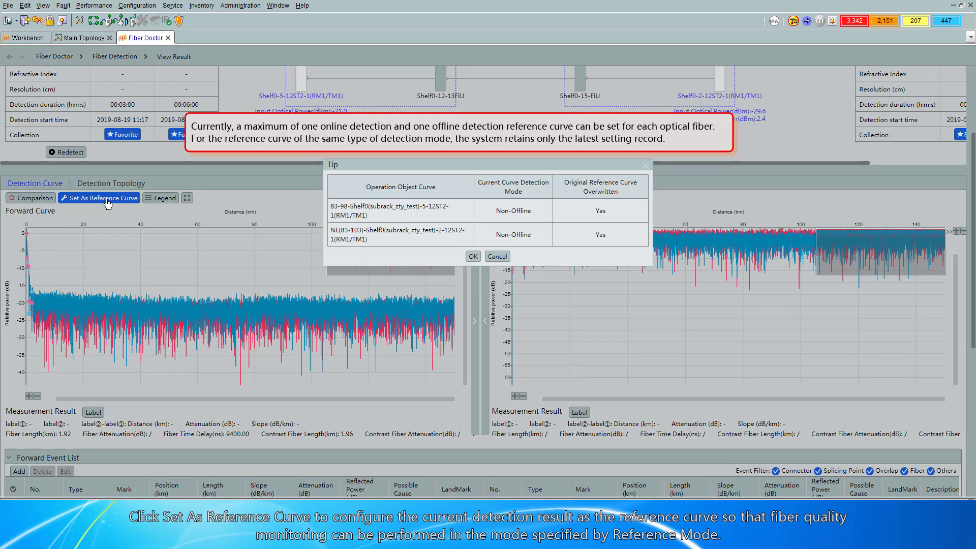
pyautogui.click(473, 257)
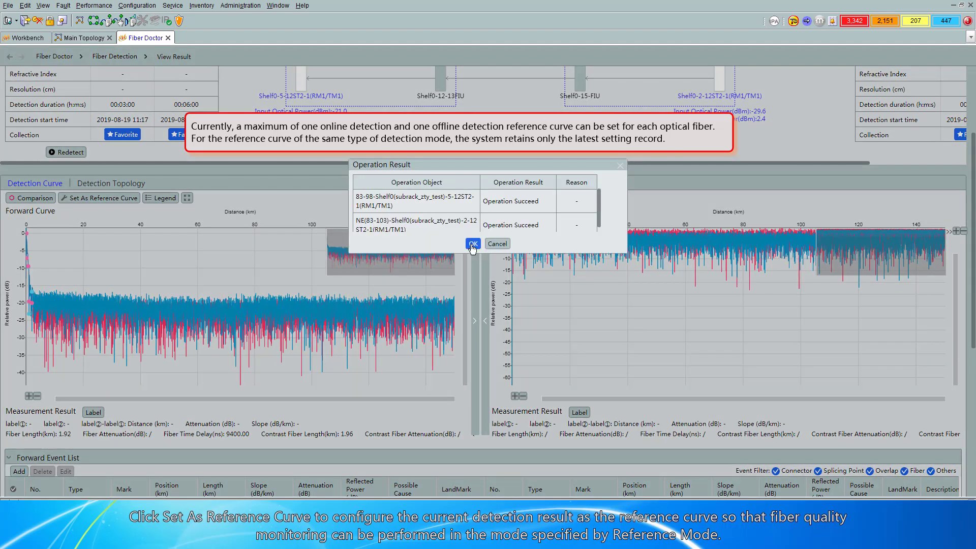
pyautogui.click(473, 245)
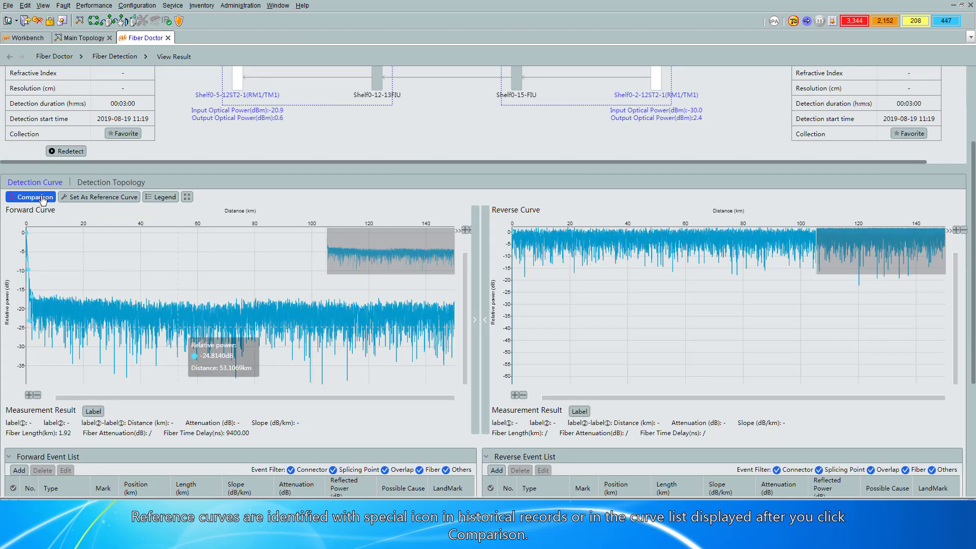
# Step: Widen the Mark column to find the reference icon, toggle the curve legend, then show Detection Topology
pyautogui.click(31, 197)
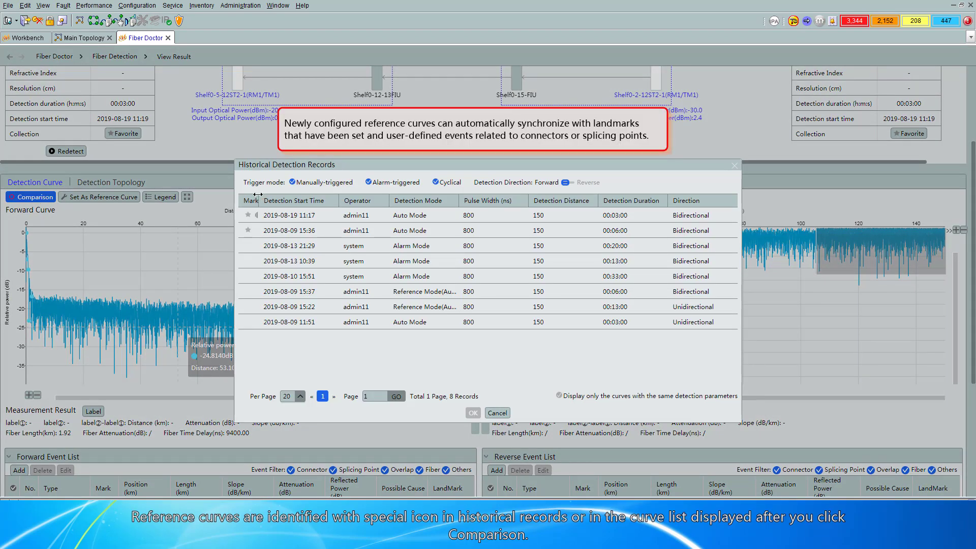
pyautogui.moveTo(258, 195); pyautogui.dragTo(276, 195)
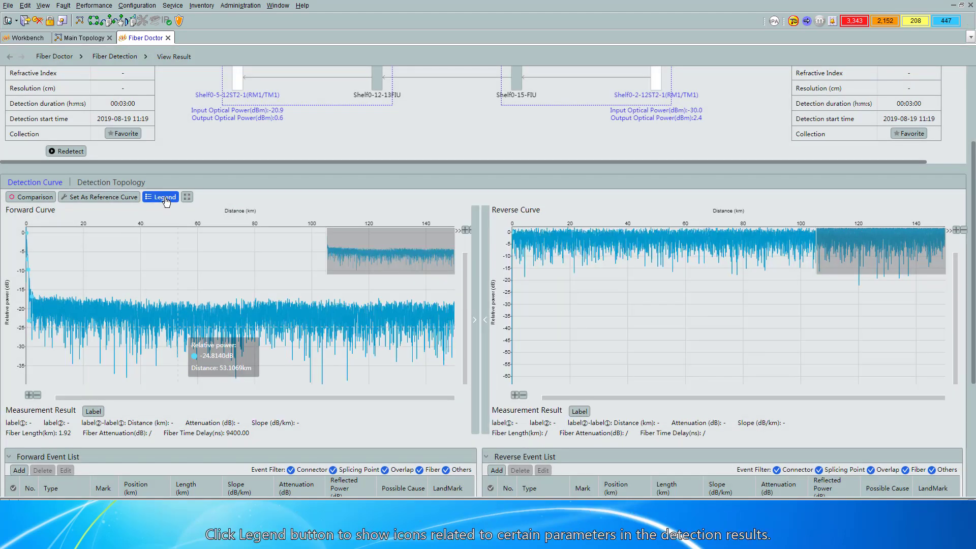
pyautogui.click(166, 200)
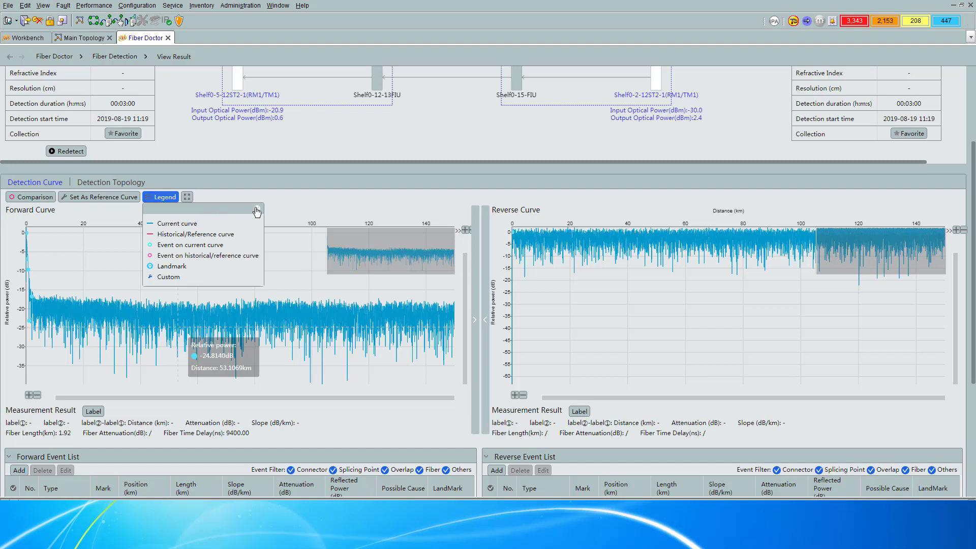
pyautogui.click(161, 196)
pyautogui.click(99, 186)
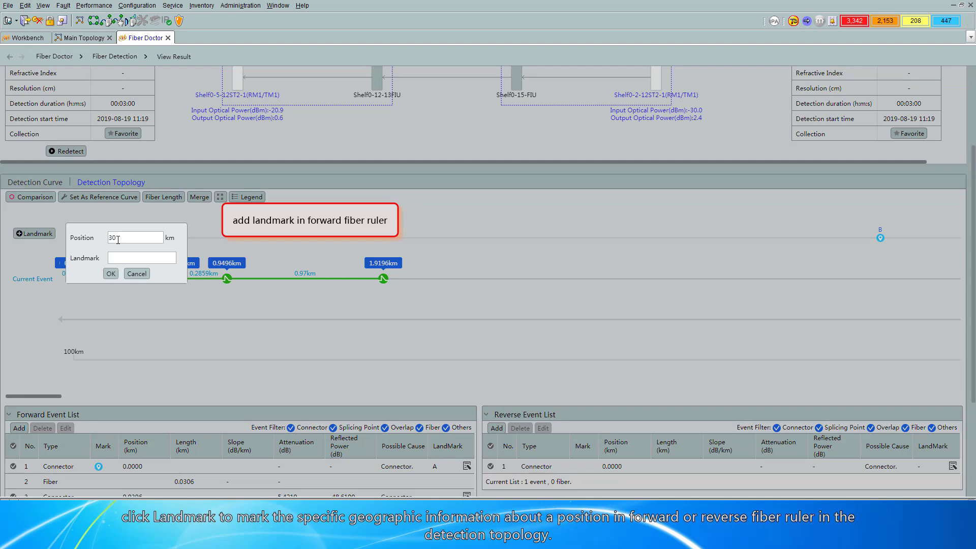
# Step: Delete landmark B from the forward ruler
pyautogui.rightClick(177, 237)
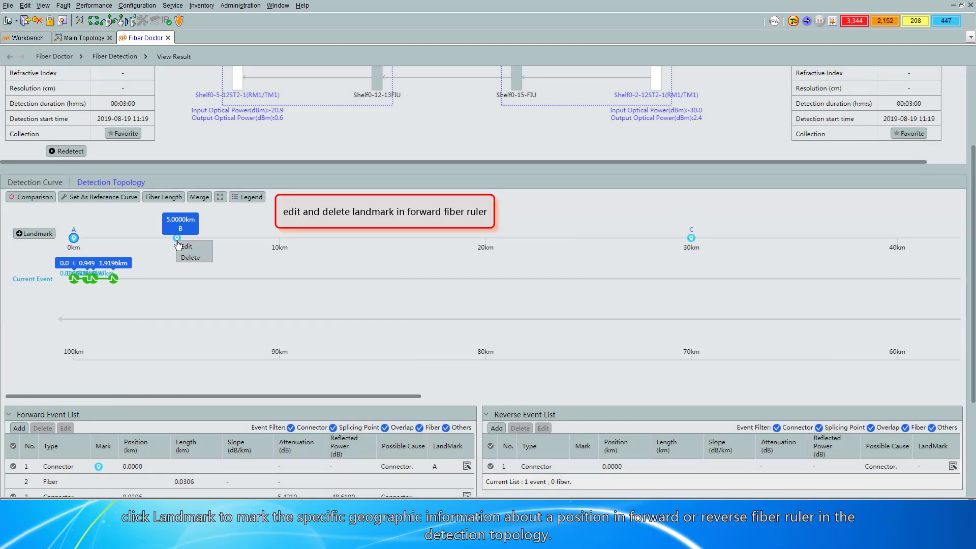
pyautogui.click(185, 258)
pyautogui.click(257, 263)
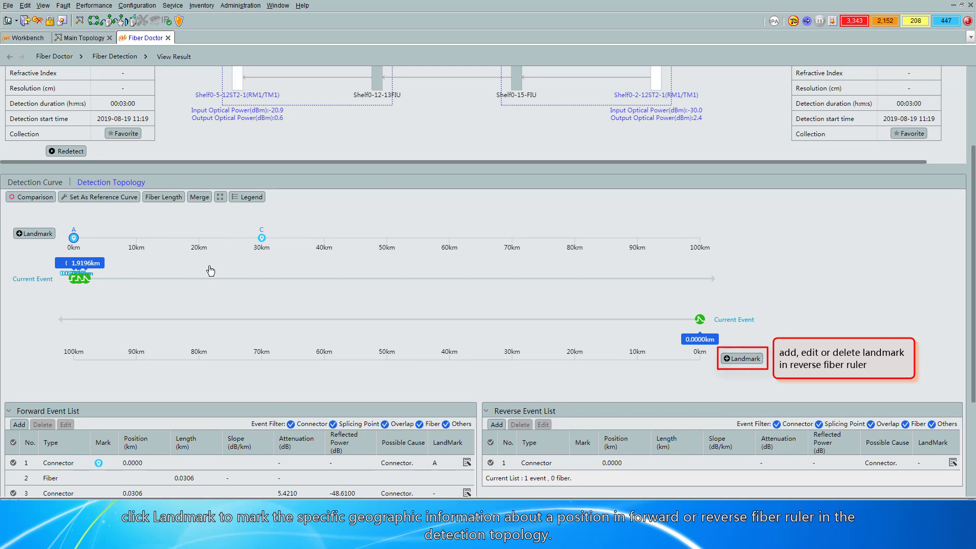
# Step: Check the historical comparison list, then make the current result the reference curve
pyautogui.click(35, 198)
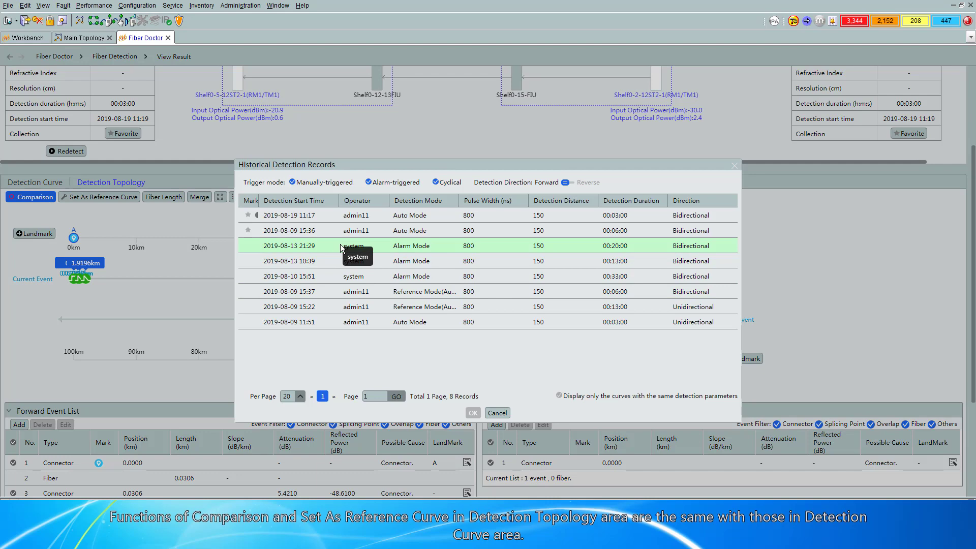
pyautogui.press('Escape')
pyautogui.click(122, 198)
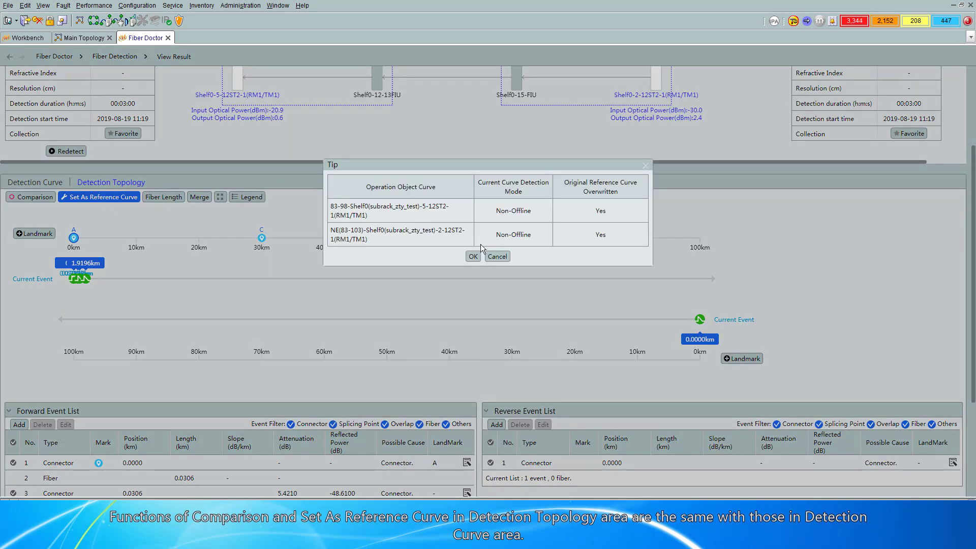
pyautogui.click(473, 257)
pyautogui.click(163, 197)
# Step: Change the forward and reverse fiber ruler lengths, then set both rulers to 100 km
pyautogui.write('9')
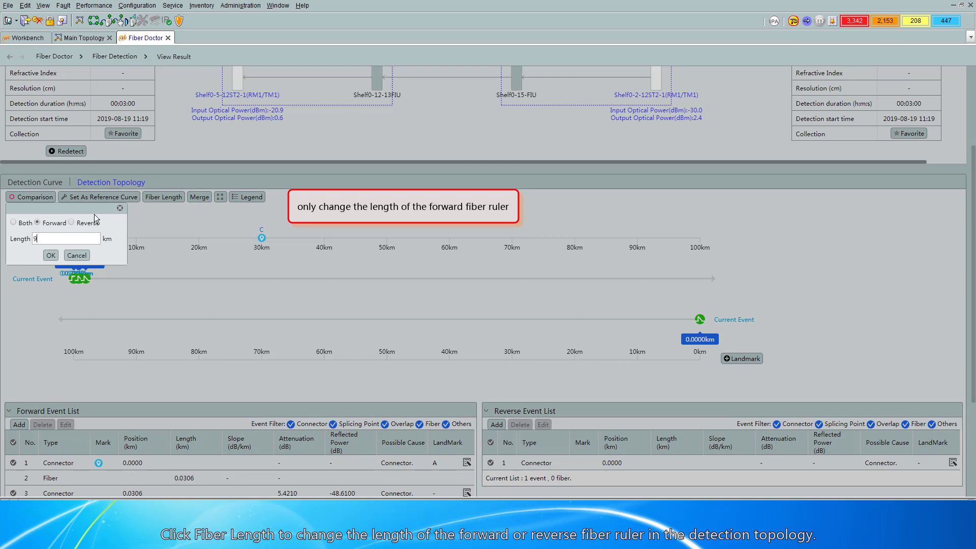
pyautogui.click(51, 255)
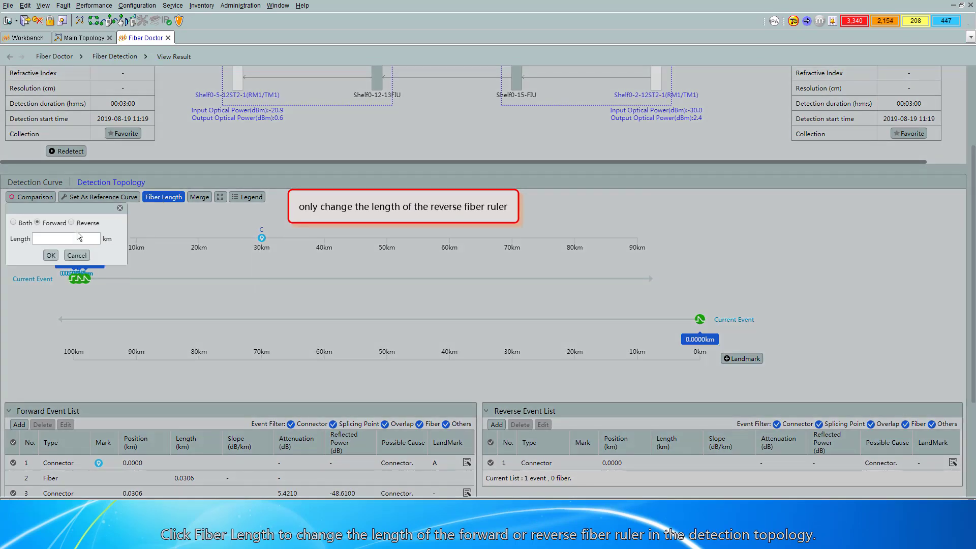
pyautogui.click(71, 222)
pyautogui.click(62, 237)
pyautogui.click(51, 255)
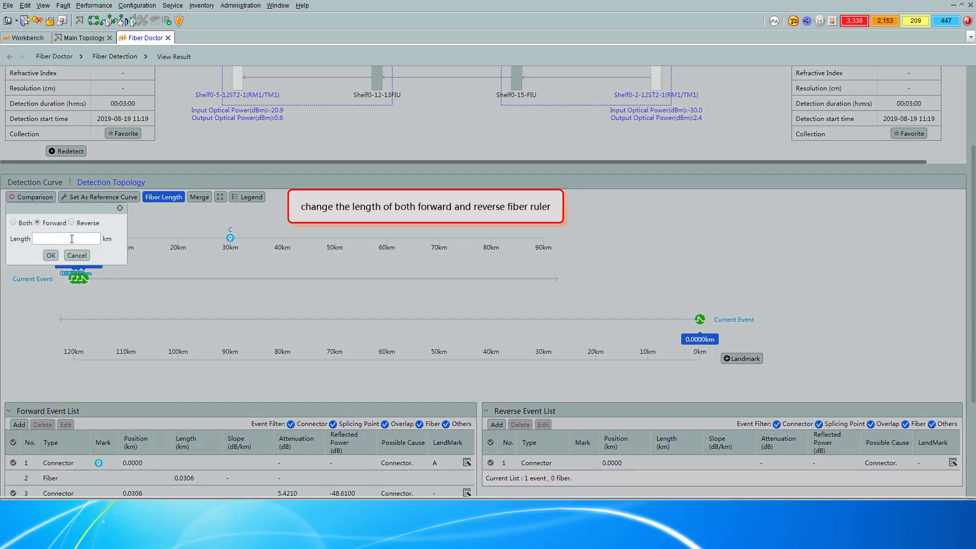
pyautogui.click(14, 222)
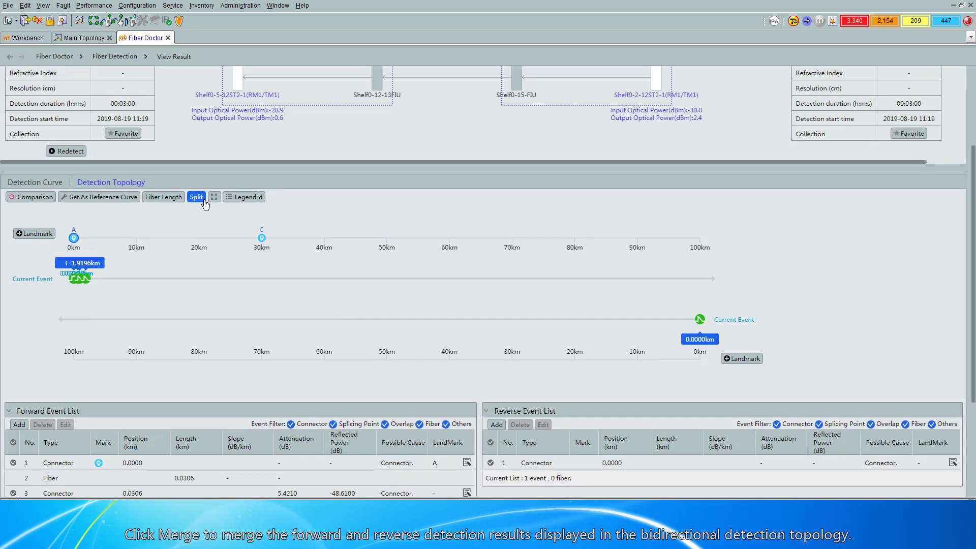
# Step: Merge the forward and reverse topology, split it again, and fit all forward events into view
pyautogui.click(204, 199)
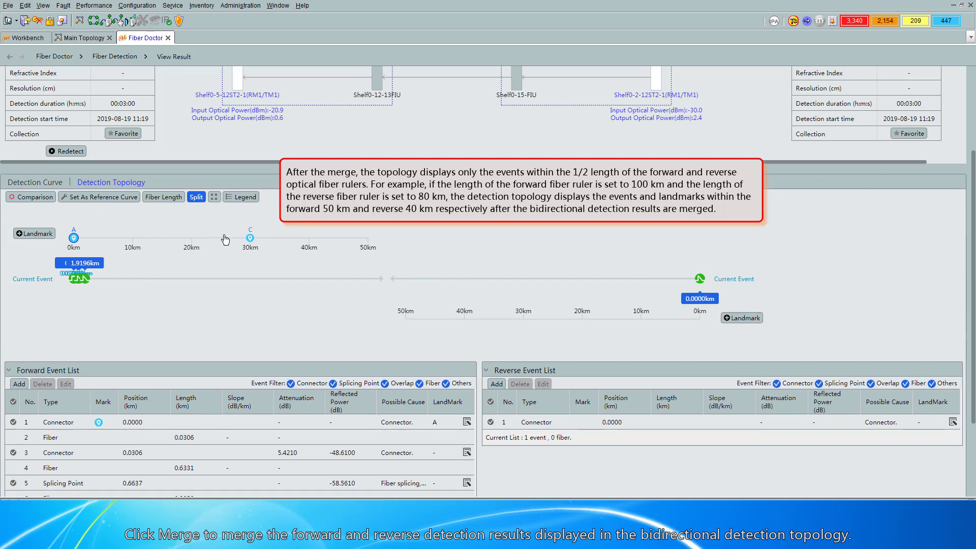
pyautogui.click(197, 199)
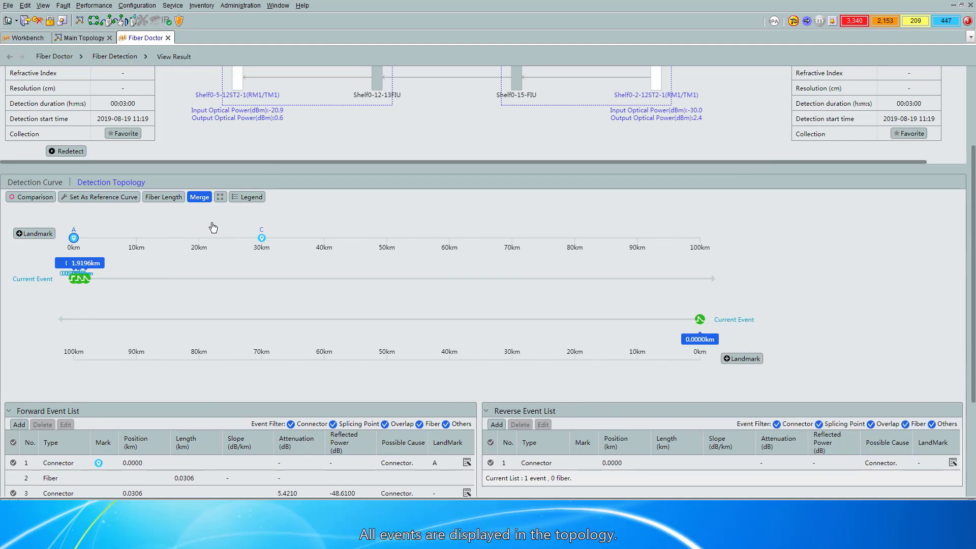
pyautogui.click(221, 198)
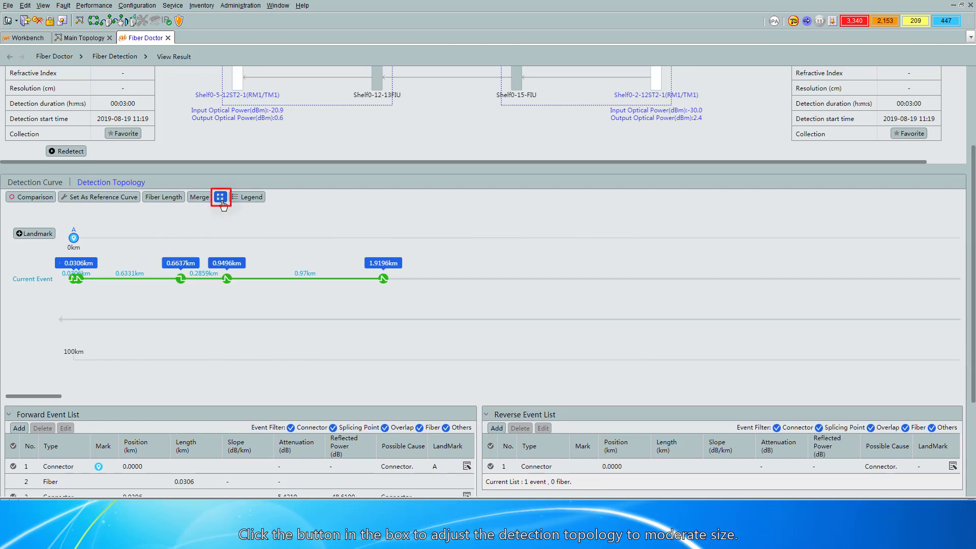
# Step: Zoom the topology out to the full 0–100 km rulers and show the symbol legend
pyautogui.moveTo(41, 396); pyautogui.dragTo(924, 397)
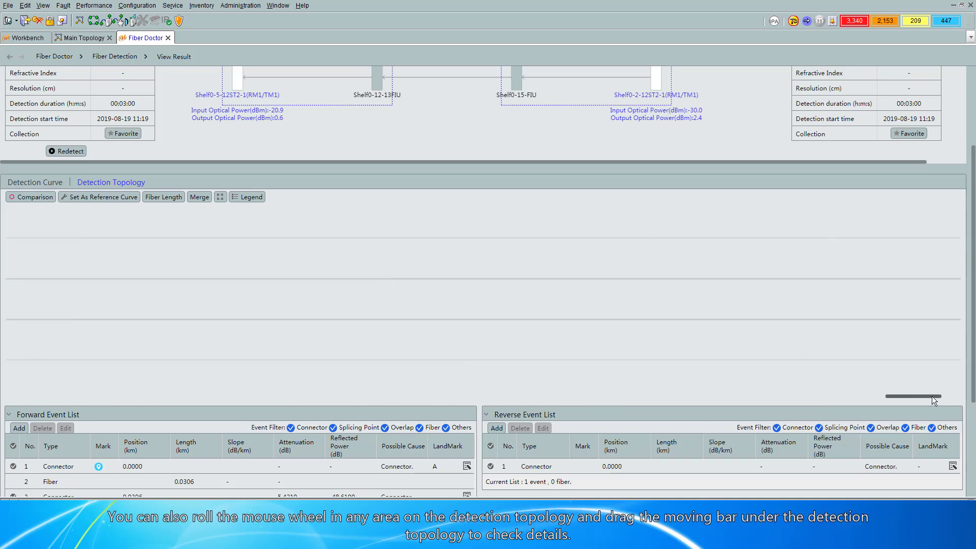
pyautogui.scroll(-5, 830, 358)
pyautogui.moveTo(737, 397); pyautogui.dragTo(498, 395)
pyautogui.scroll(-5, 483, 355)
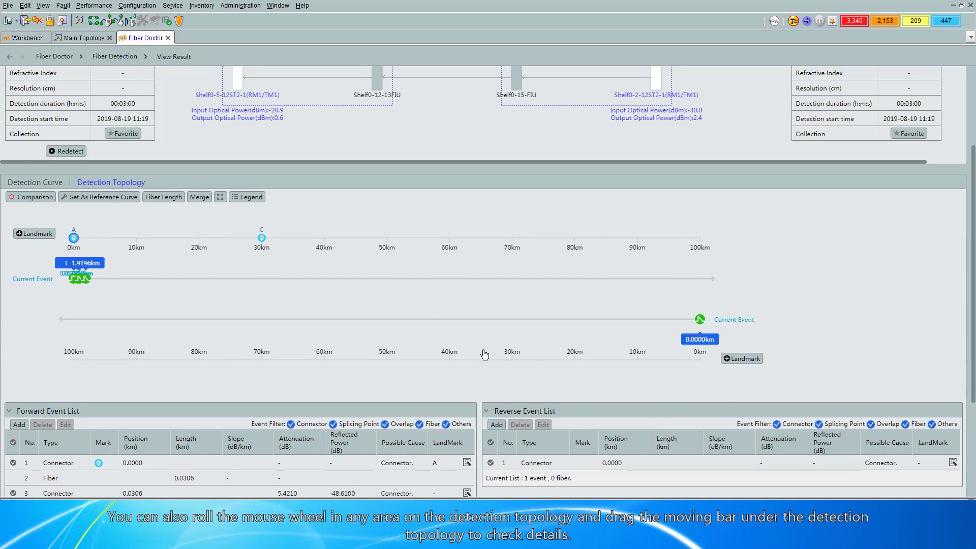
pyautogui.click(249, 197)
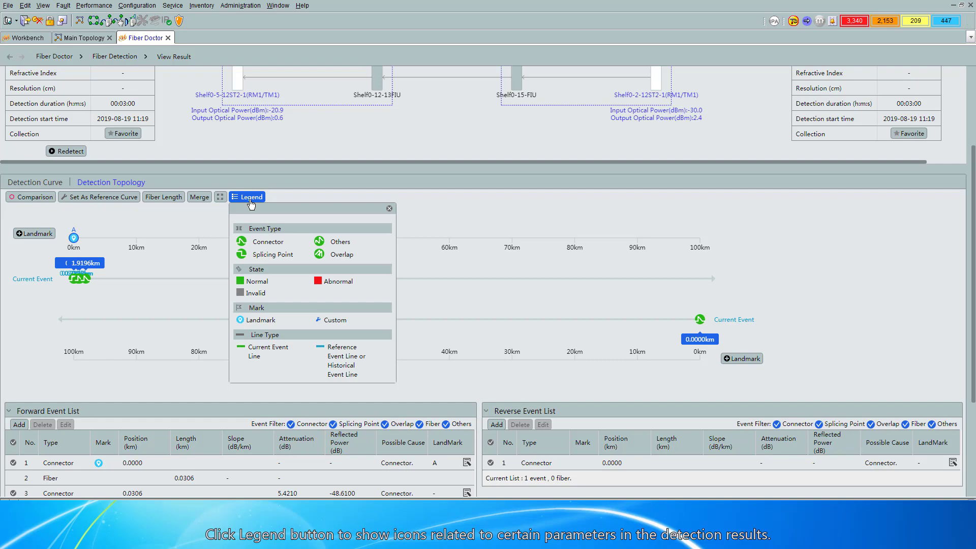